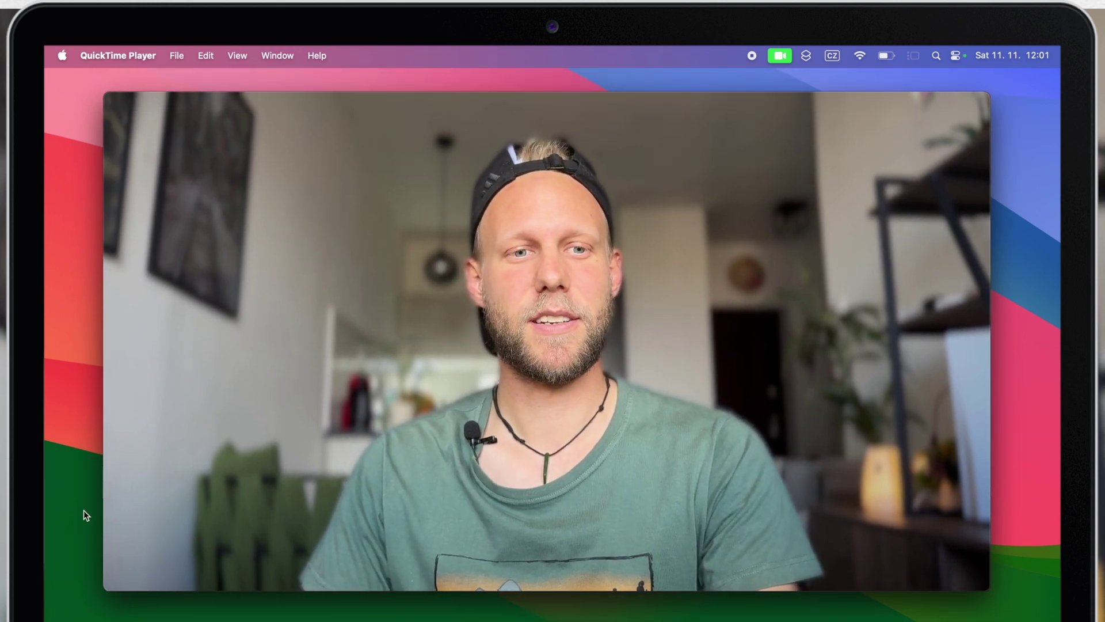
Shrink the webcam Movie Recording window and park it in the top-right corner.
drag(104, 588, 739, 304)
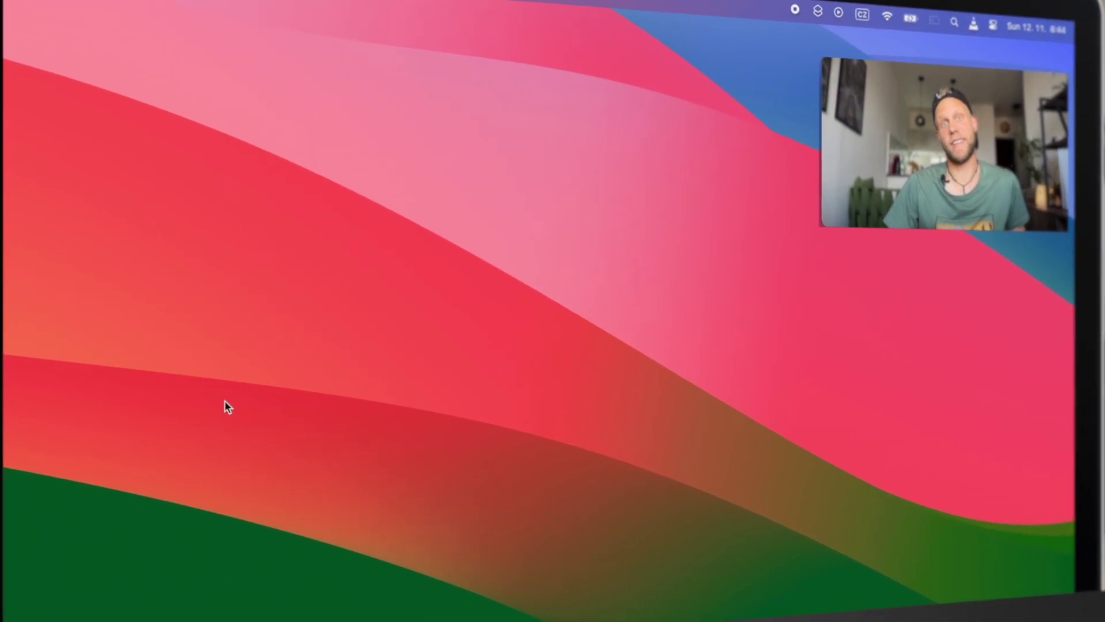
right_click(308, 338)
click(353, 361)
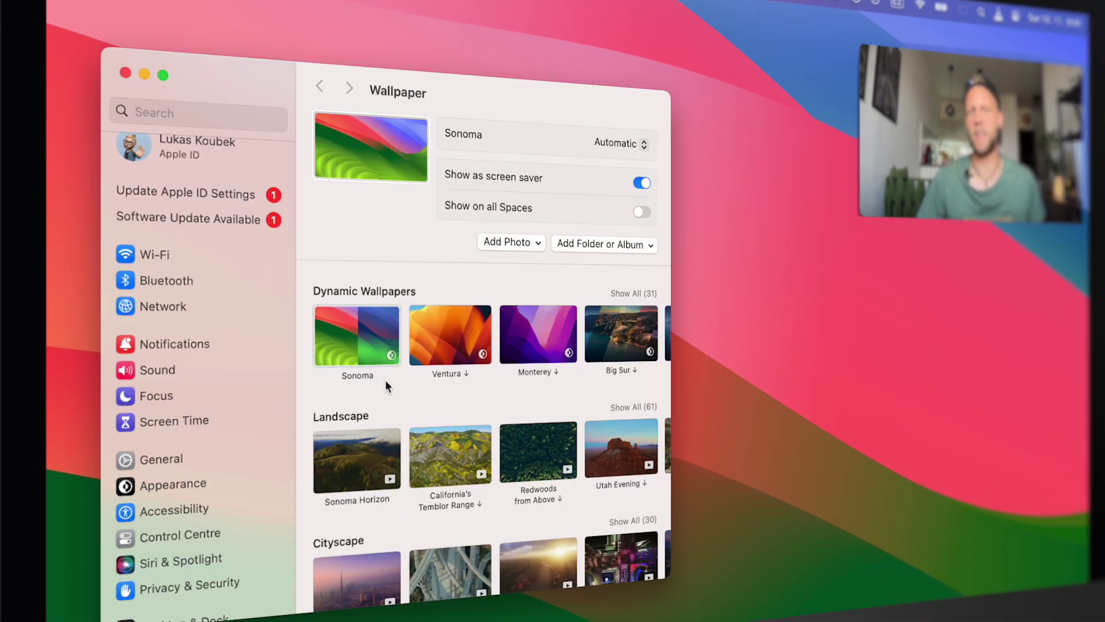
scroll(385, 380, down, 10)
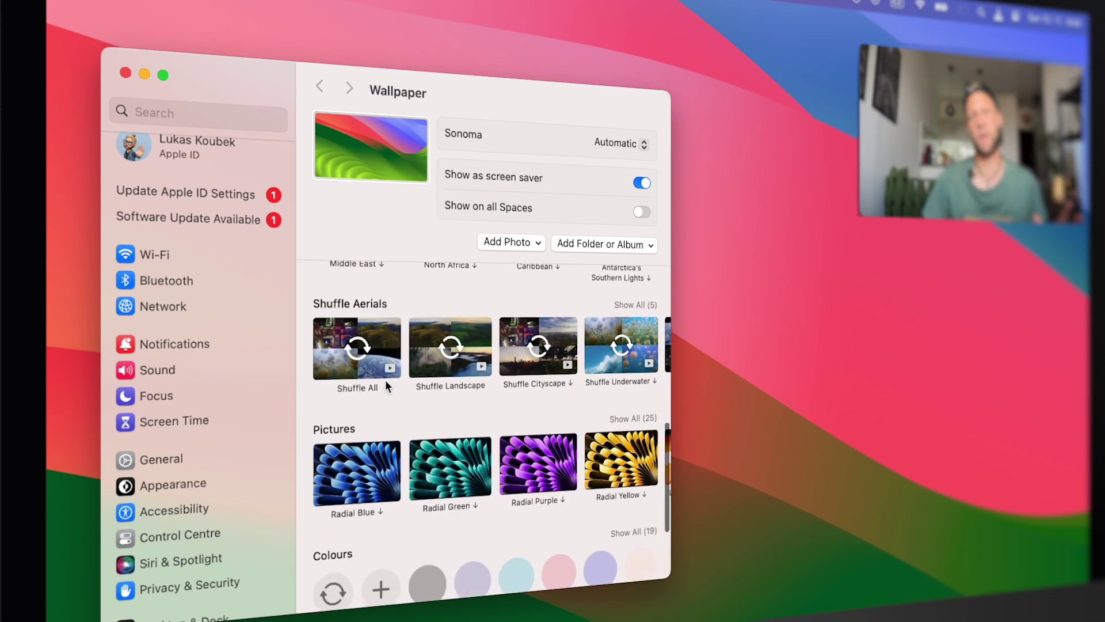
scroll(385, 380, up, 10)
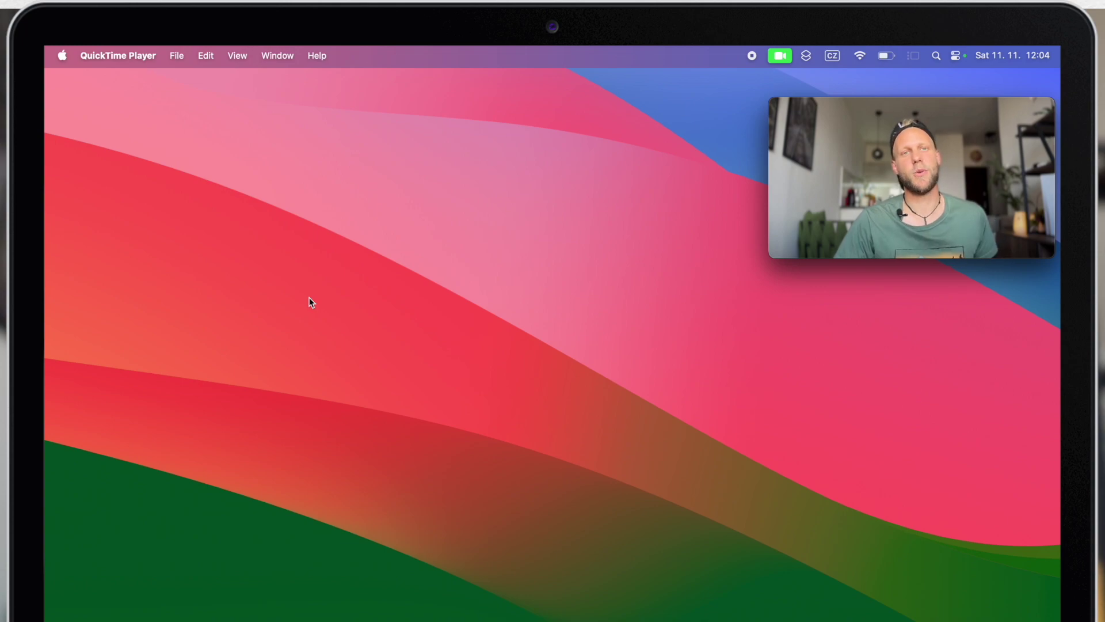
Add a Calendar widget and a Reminders widget to the desktop from the widget gallery.
right_click(342, 391)
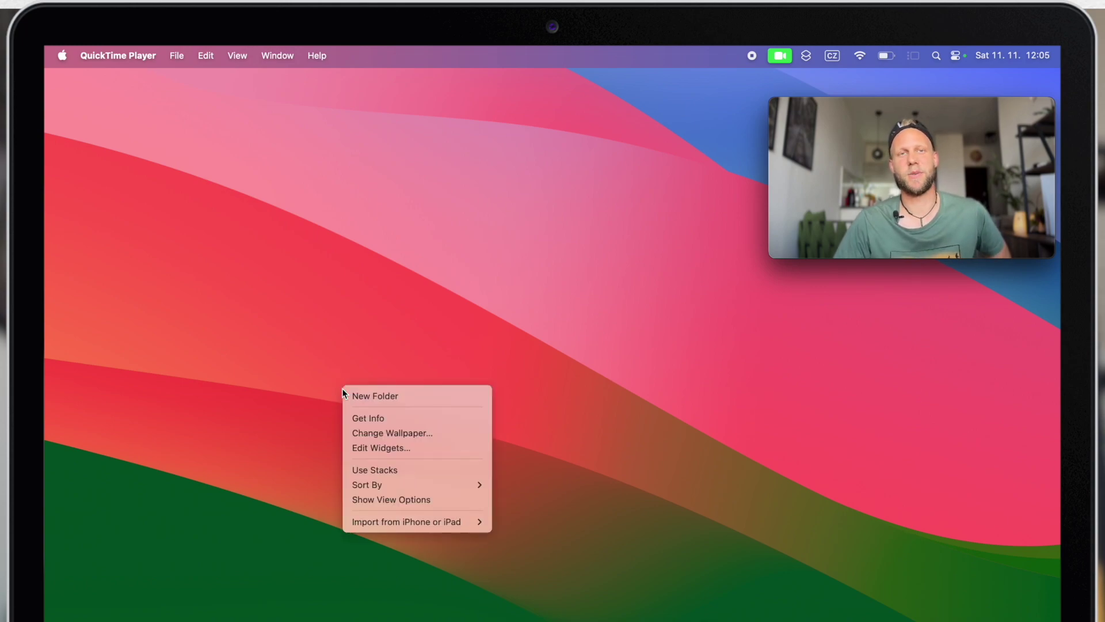
click(389, 448)
click(505, 596)
scroll(502, 609, down, 2)
click(758, 590)
click(151, 343)
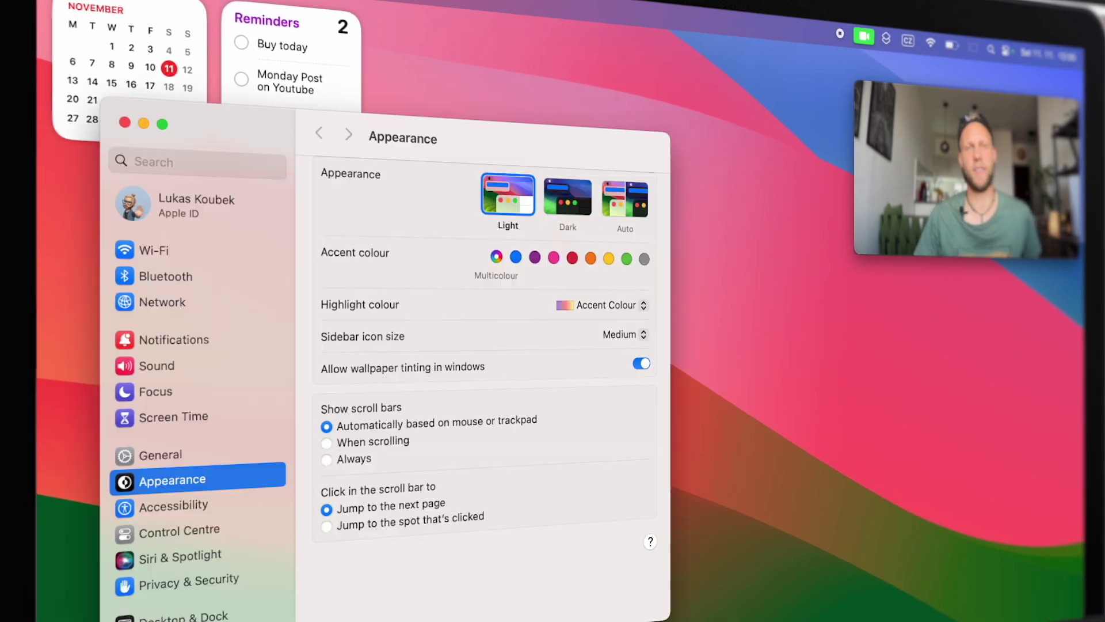
Set the Desktop & Dock widget style to Monochrome.
scroll(199, 509, down, 5)
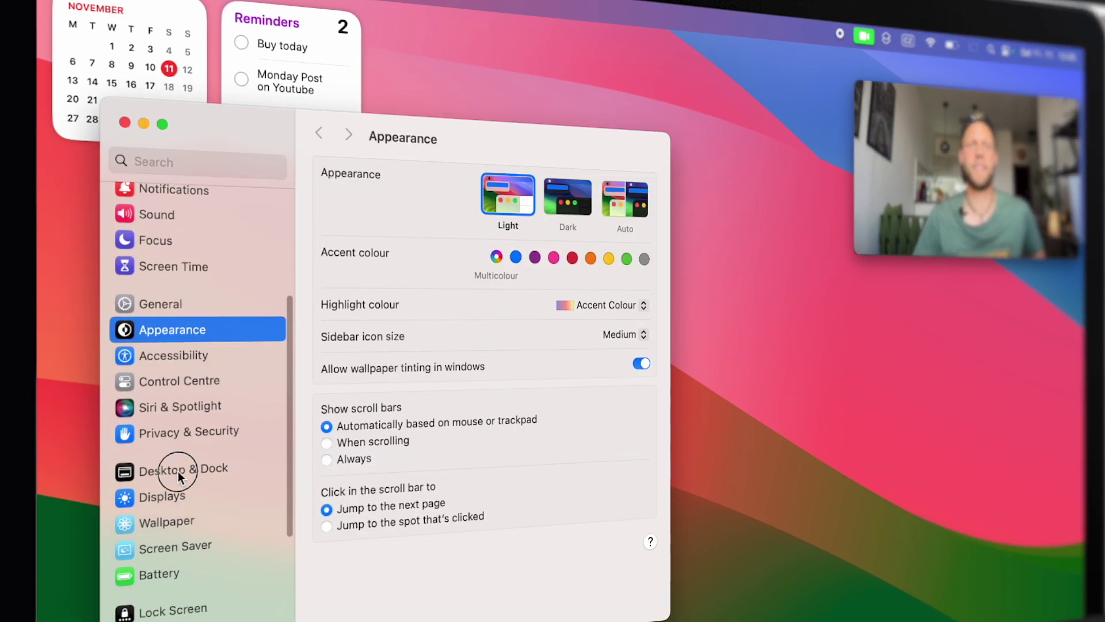
click(178, 471)
scroll(468, 460, down, 10)
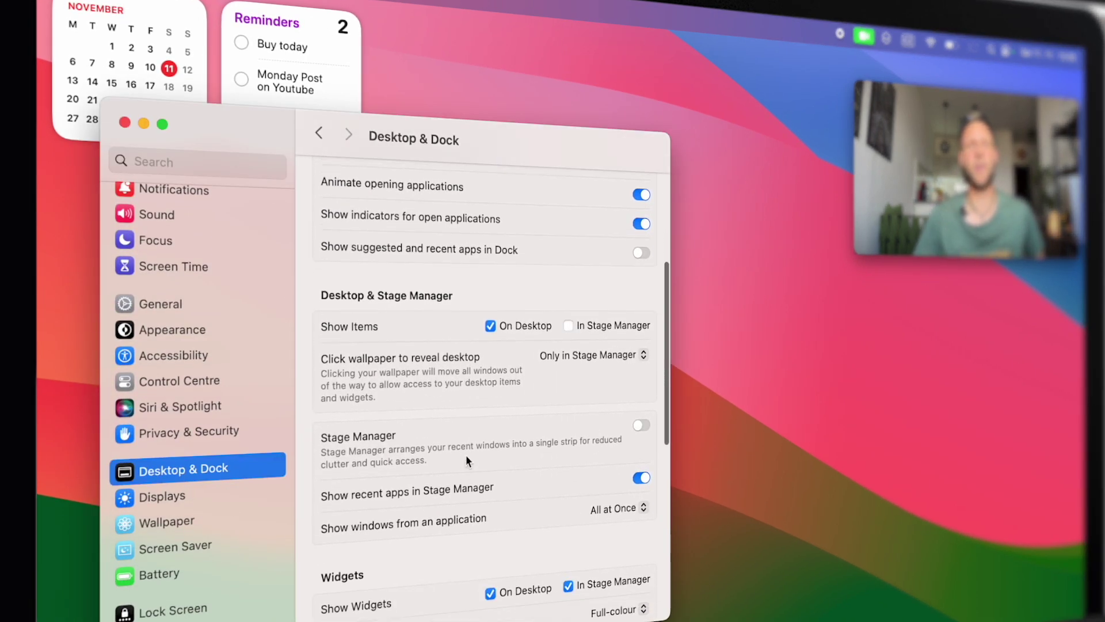
click(611, 490)
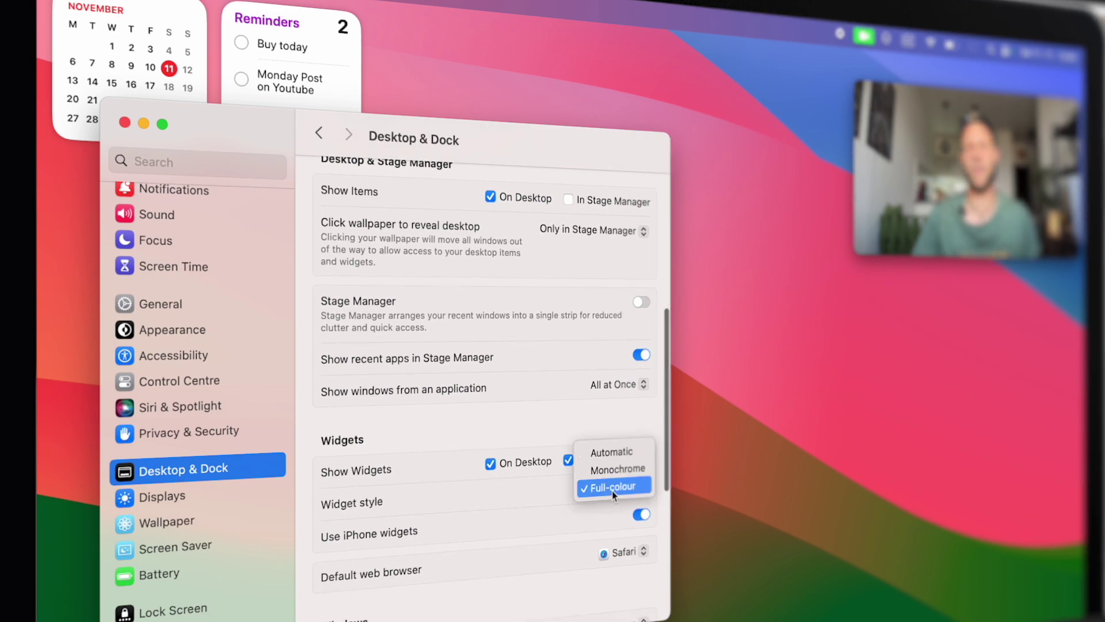
click(604, 473)
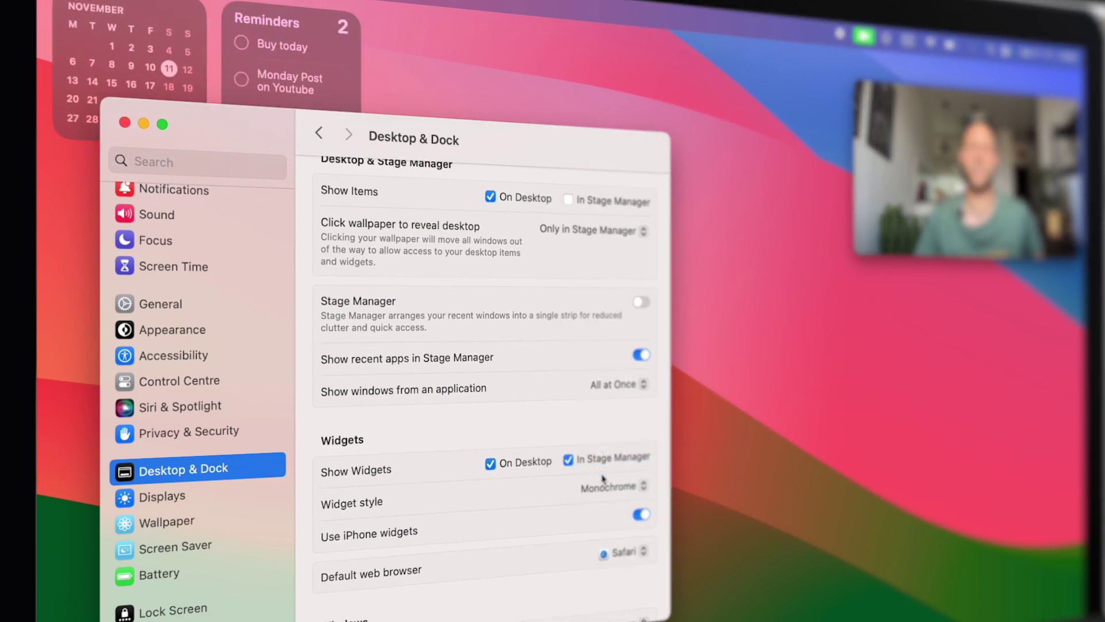
Close Settings, add the small Telekom data widget found via 'tel', and tick off both reminders.
click(124, 122)
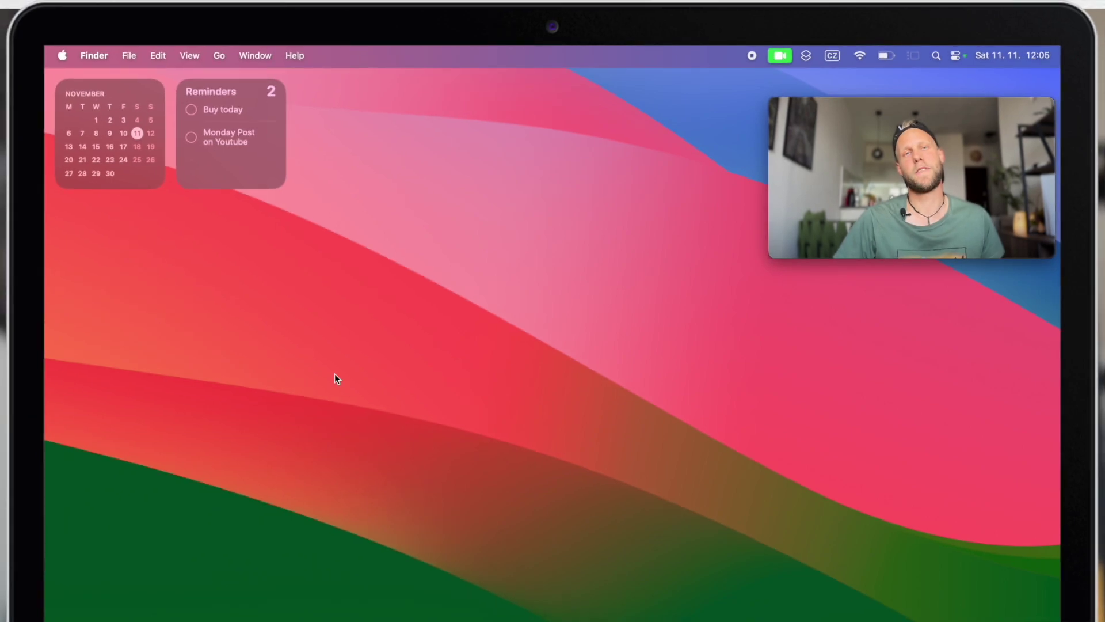
right_click(330, 373)
click(357, 433)
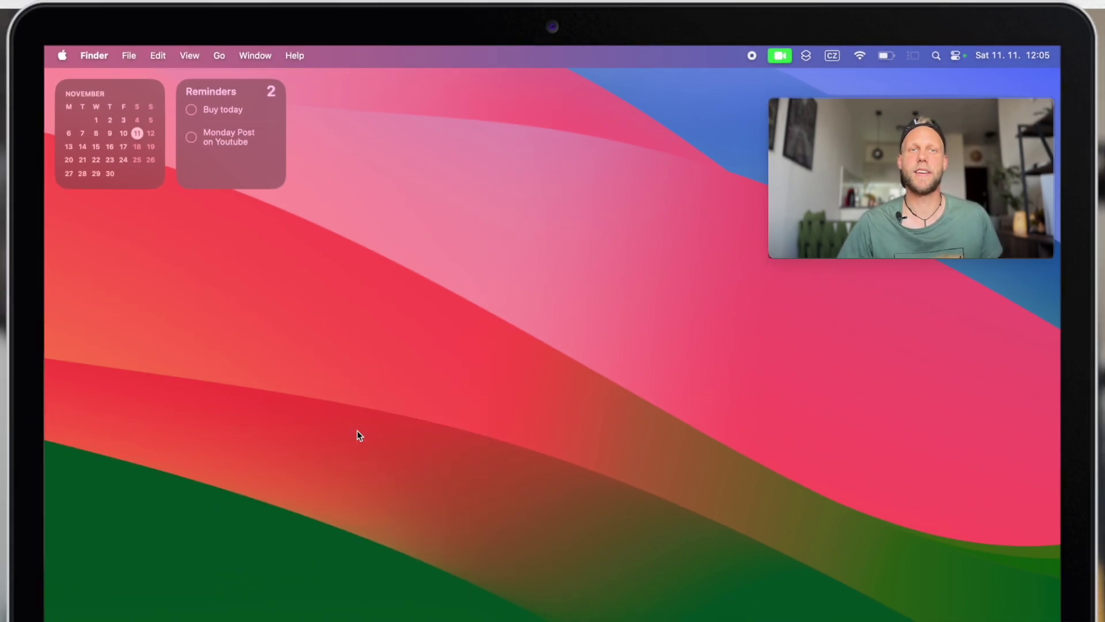
text(tel)
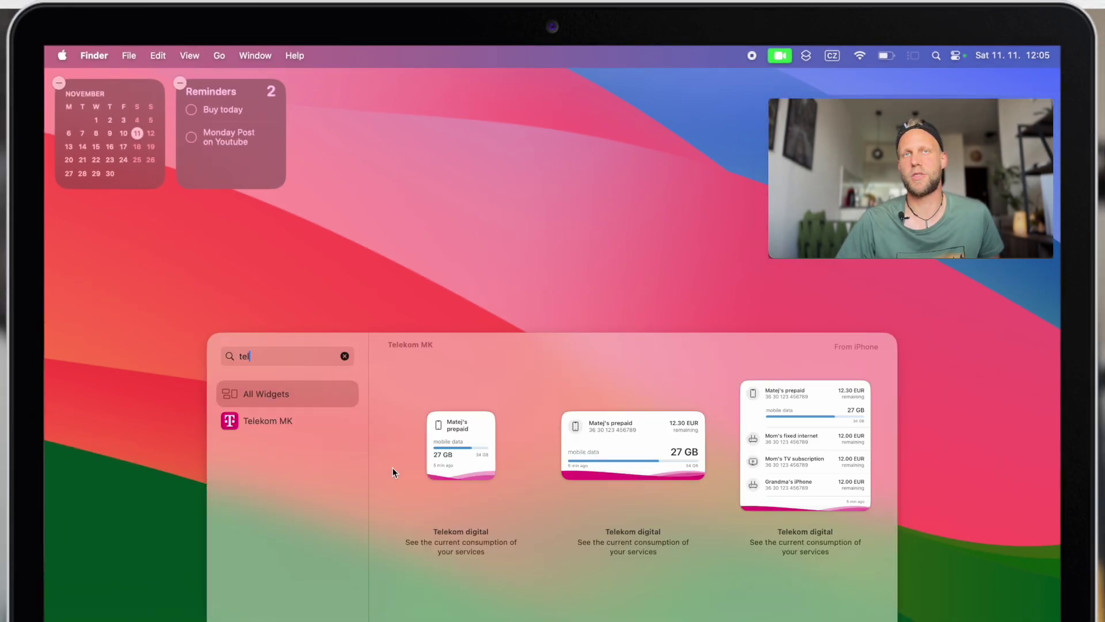
click(446, 457)
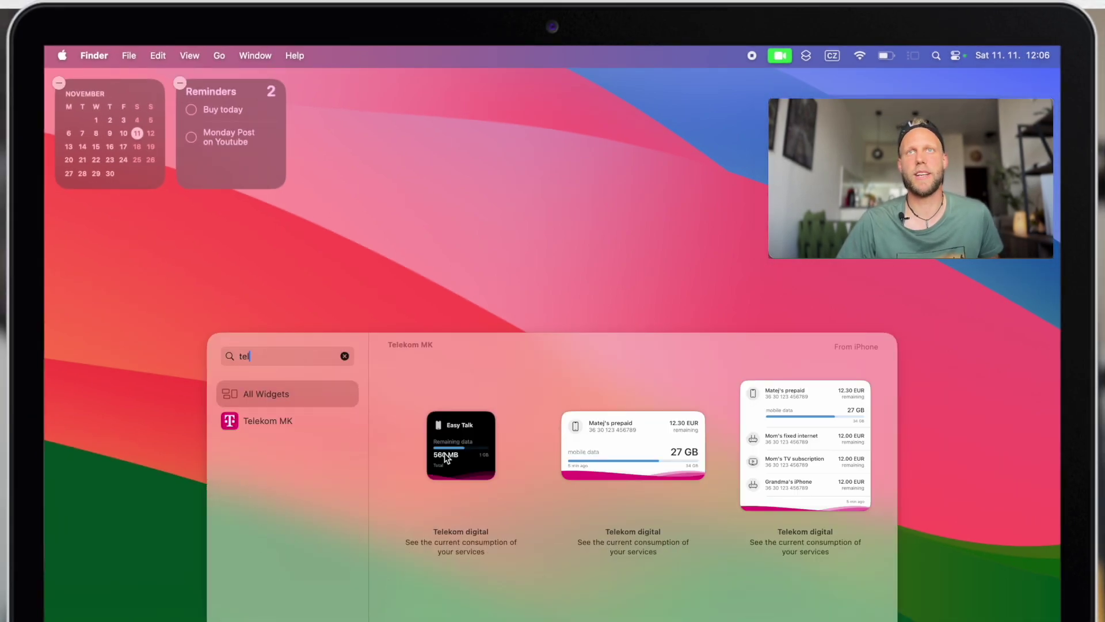
click(219, 264)
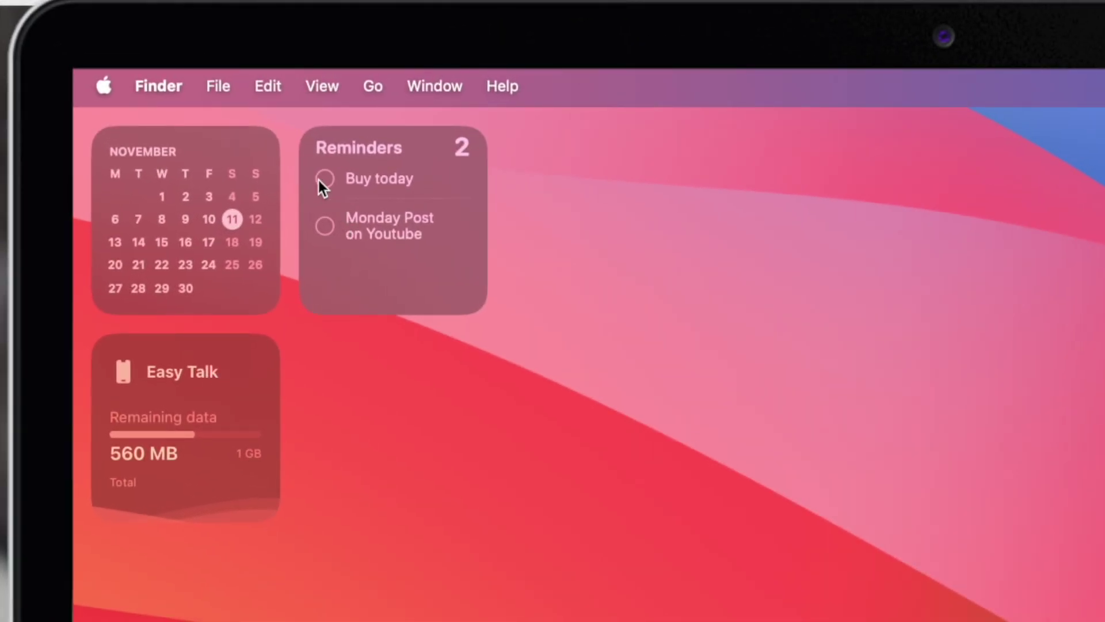
click(322, 182)
click(323, 182)
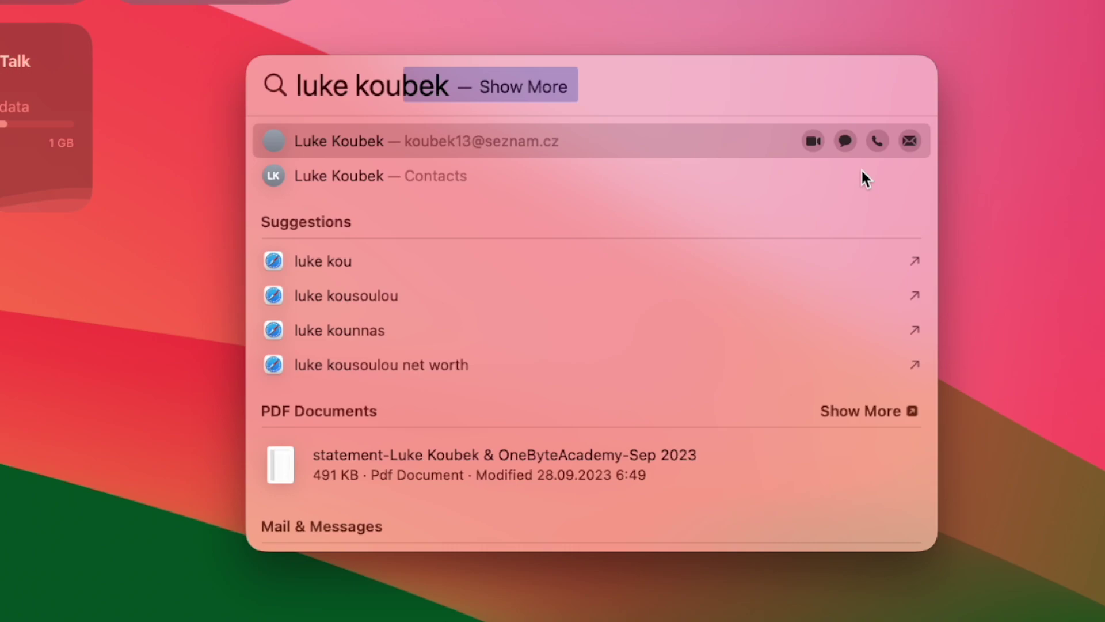
Search Spotlight for 'meeting tomorrow 8 am', then use 'do not' to turn on Do Not Disturb.
key(super+a)
text(meeti)
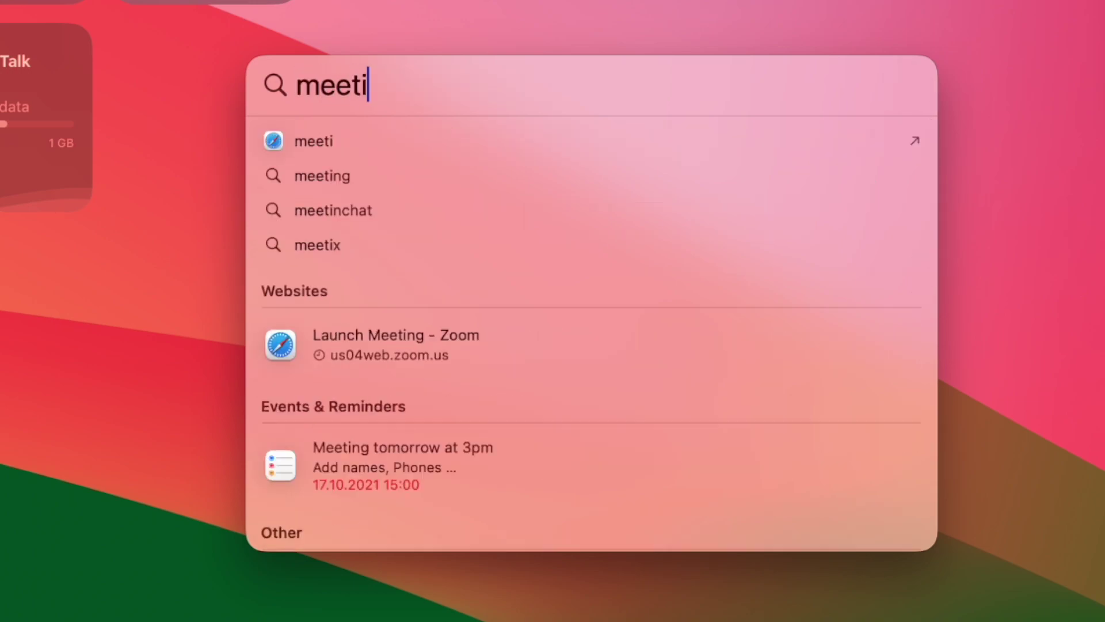
text(ng tomorrow )
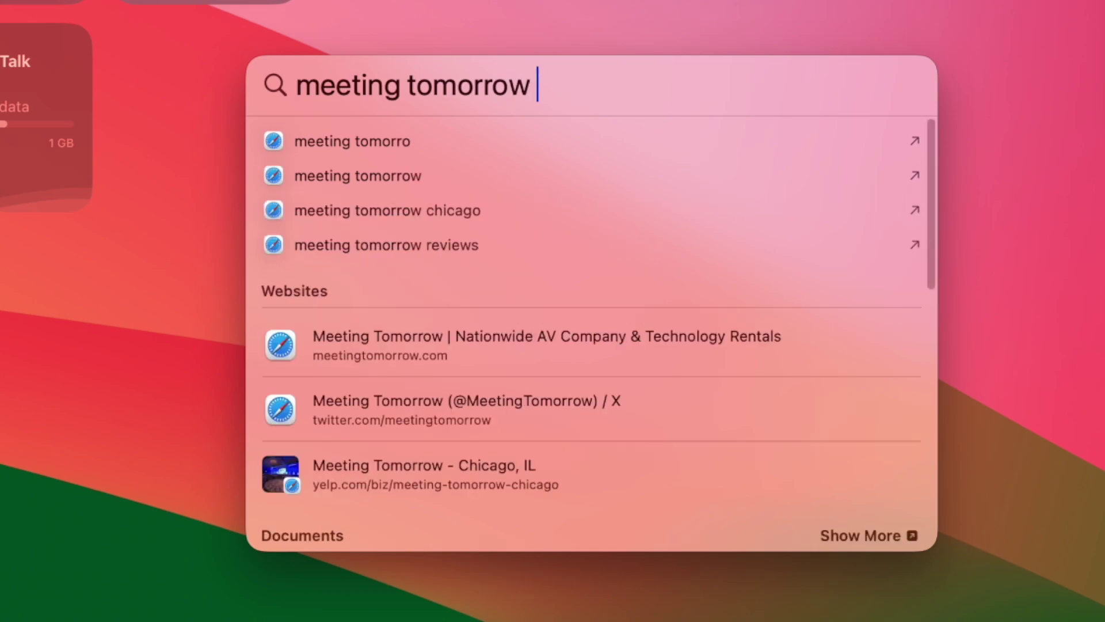
text(8 am)
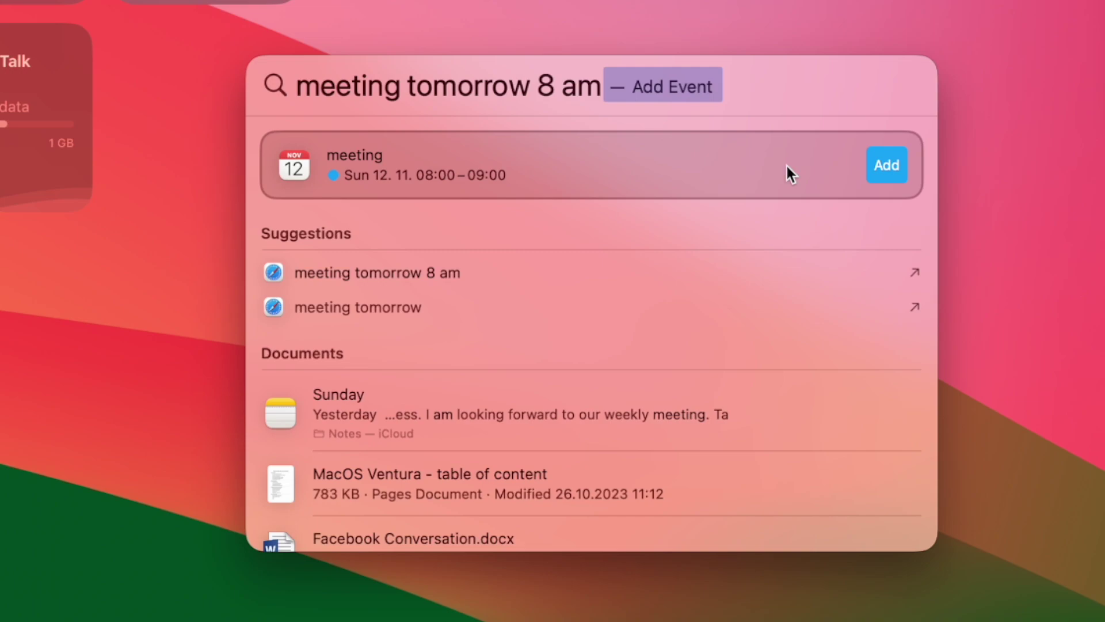
key(super+a)
text(do )
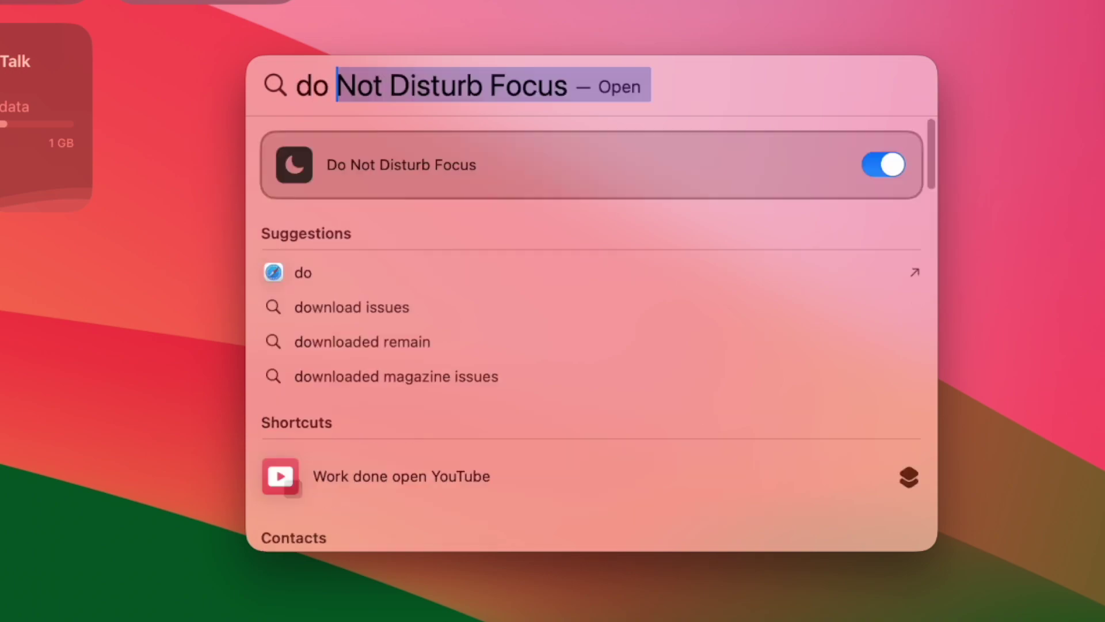
text(not)
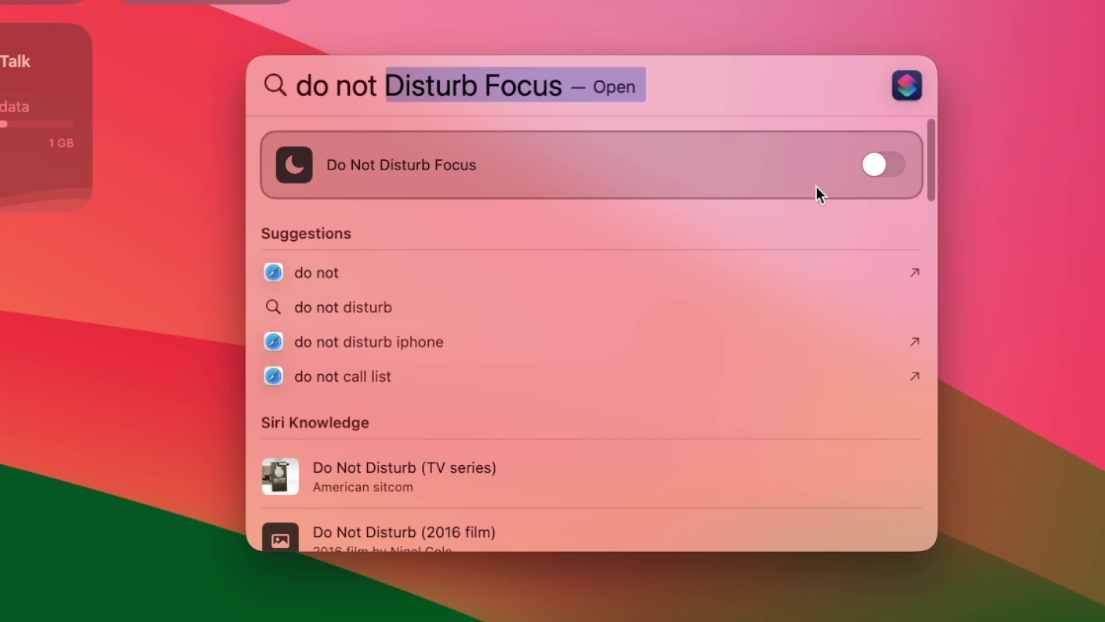
click(900, 166)
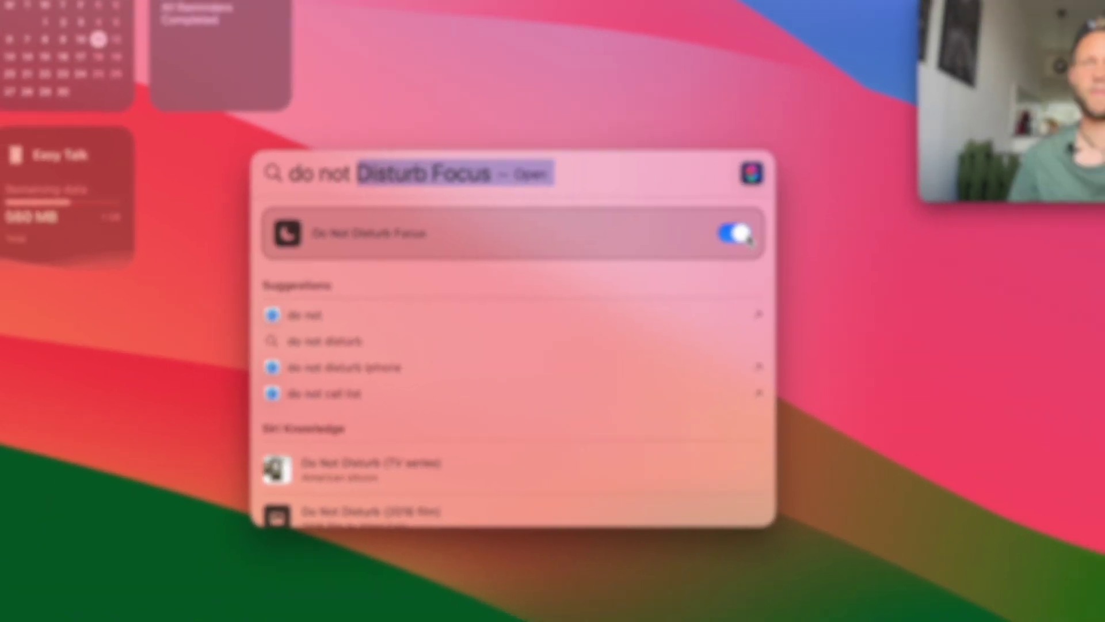
key(Escape)
Move the camera recording window lower down the right side of the screen.
mouse_move(783, 119)
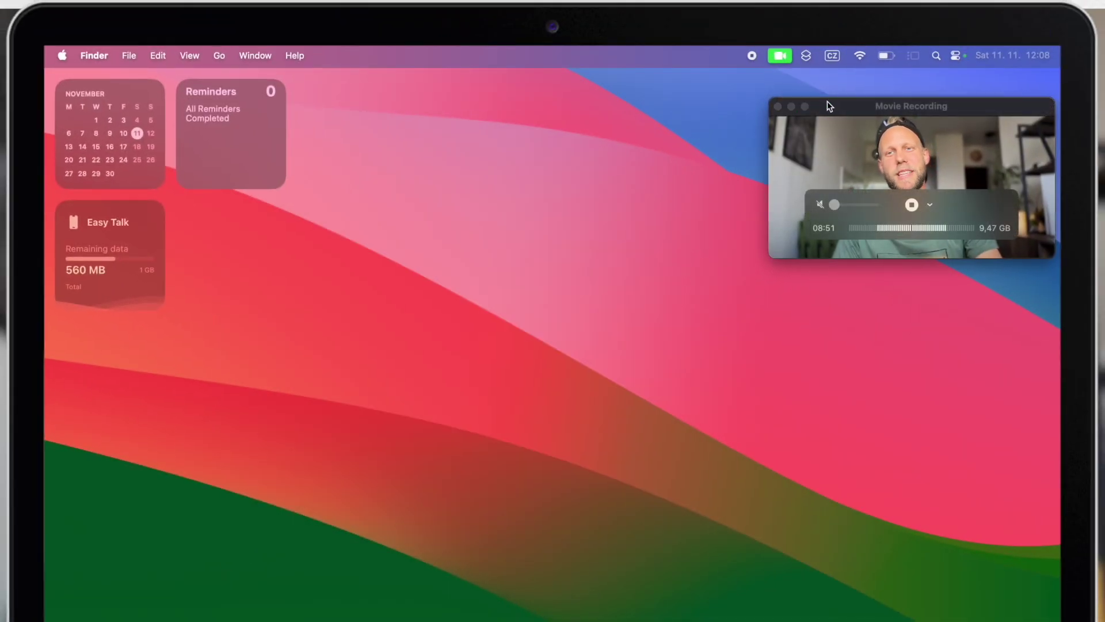
drag(829, 106, 835, 254)
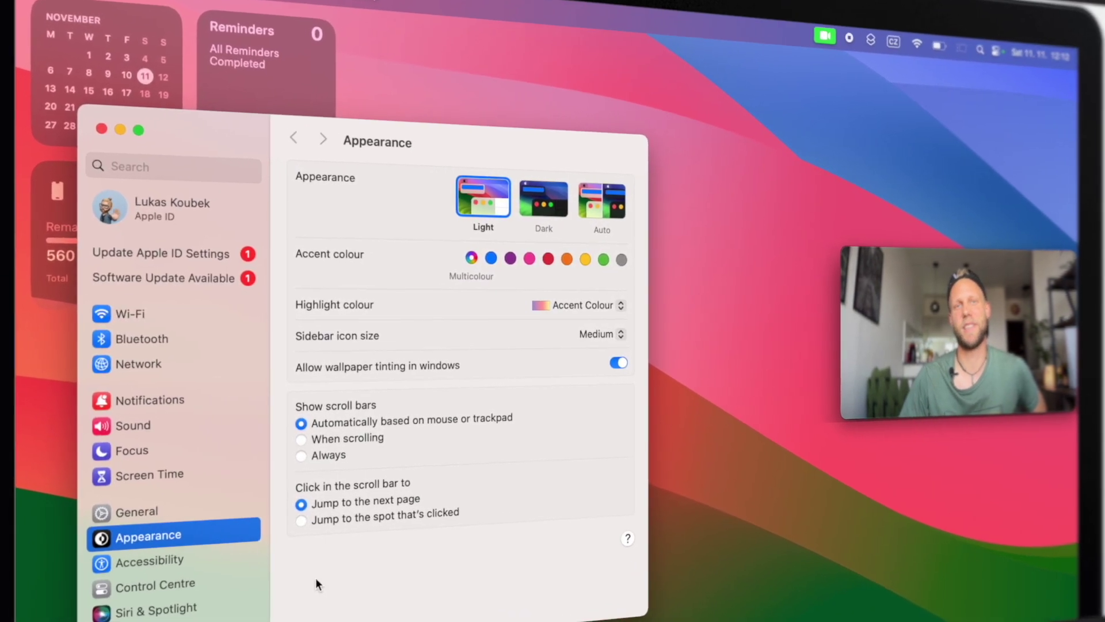
Review the Siri & Spotlight settings and the Listen for options, then close Settings.
scroll(173, 534, down, 3)
click(164, 528)
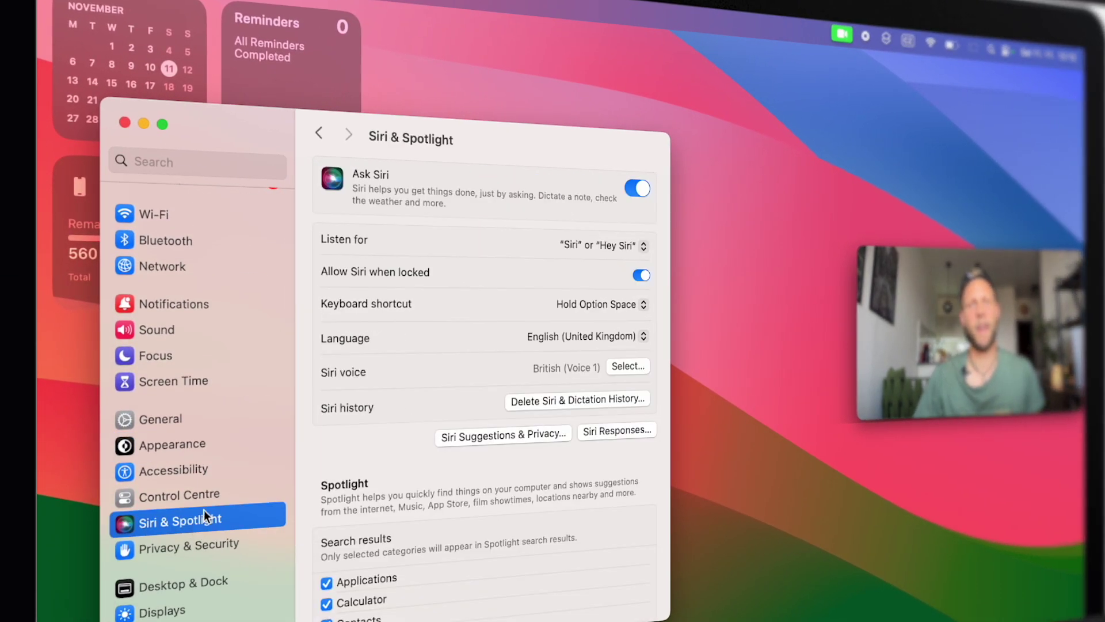
click(623, 246)
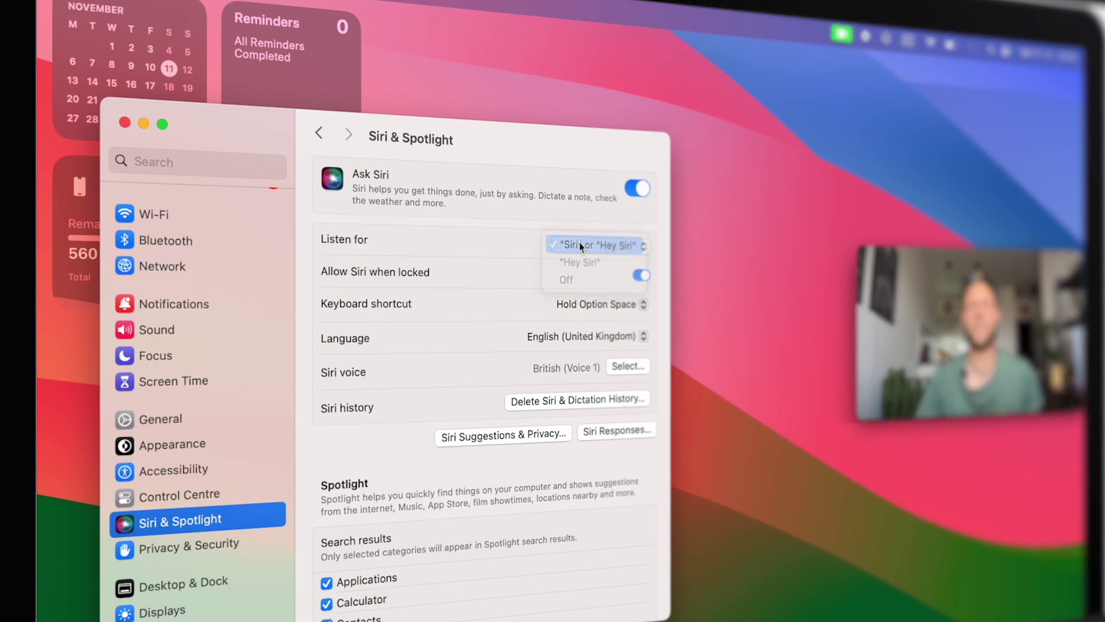
click(124, 122)
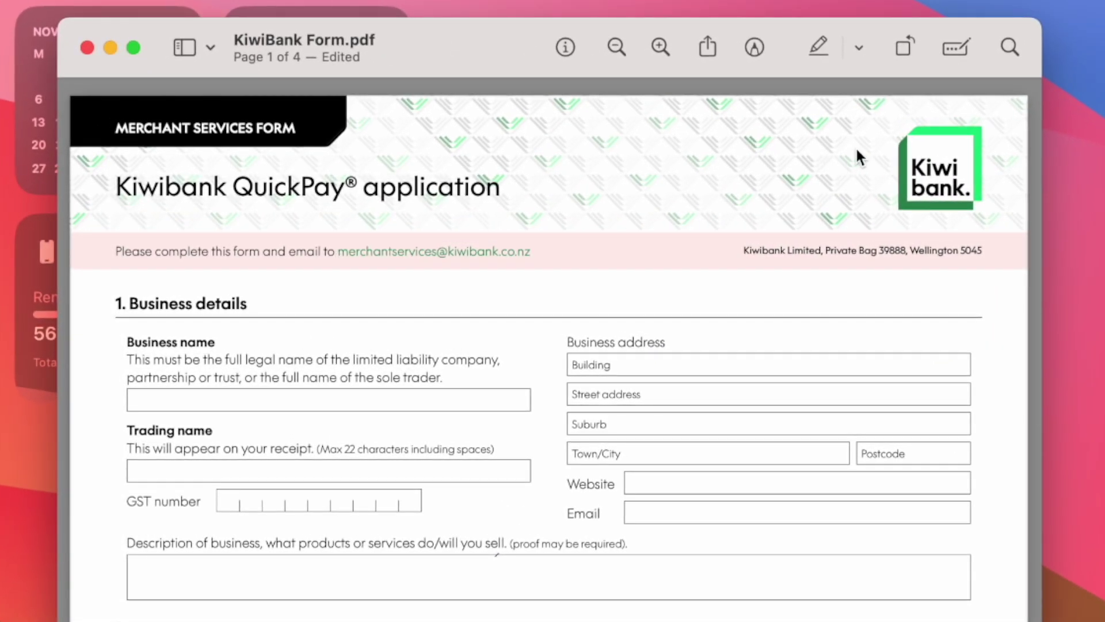
Fill the KiwiBank form's Business name with 'OneByteAcademy', check the signature options, and close the PDF.
click(956, 48)
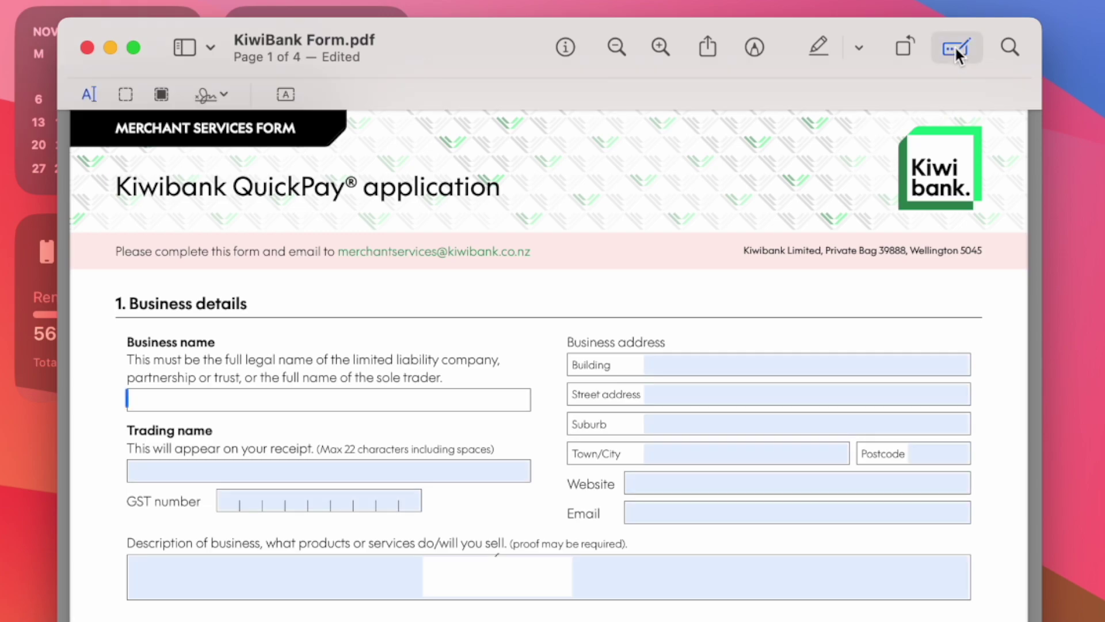
text(OneByteAcademy)
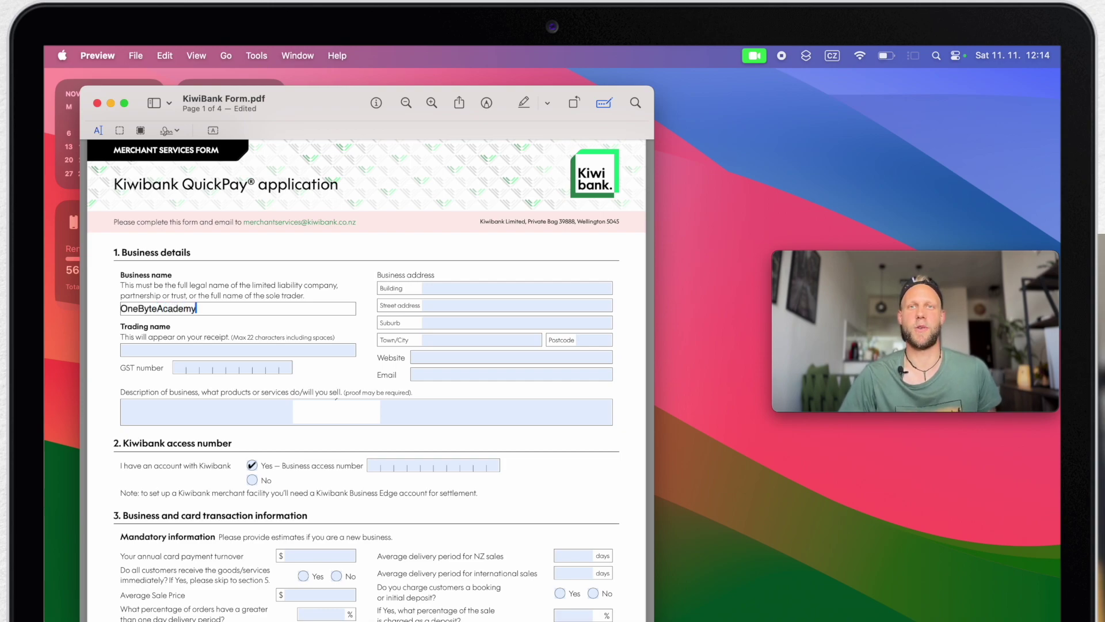
click(257, 481)
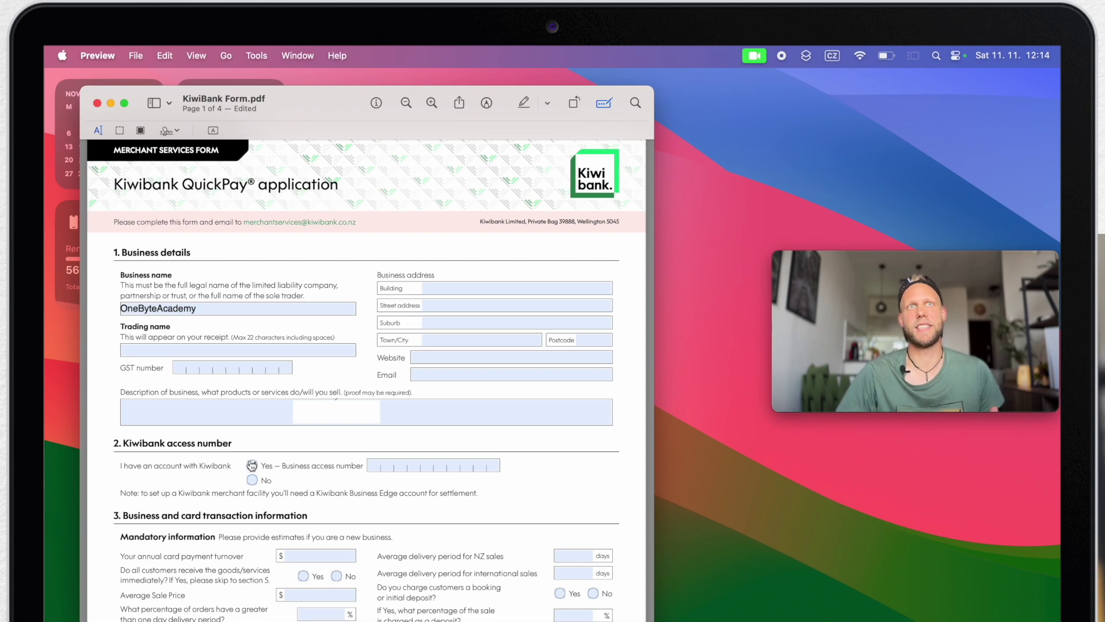
click(170, 130)
click(170, 130)
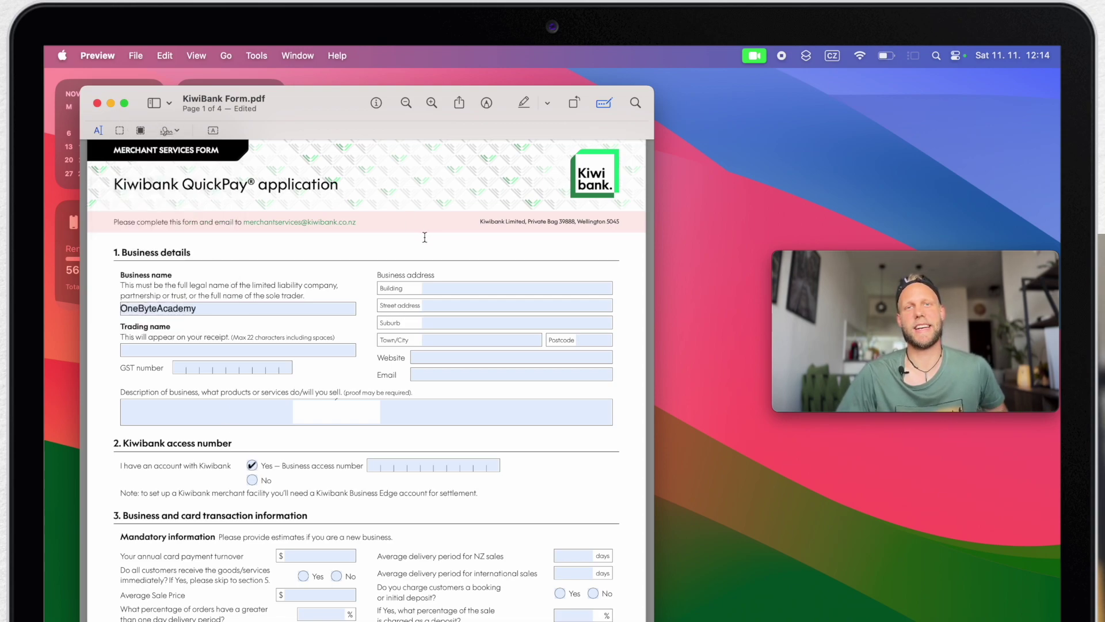
click(96, 102)
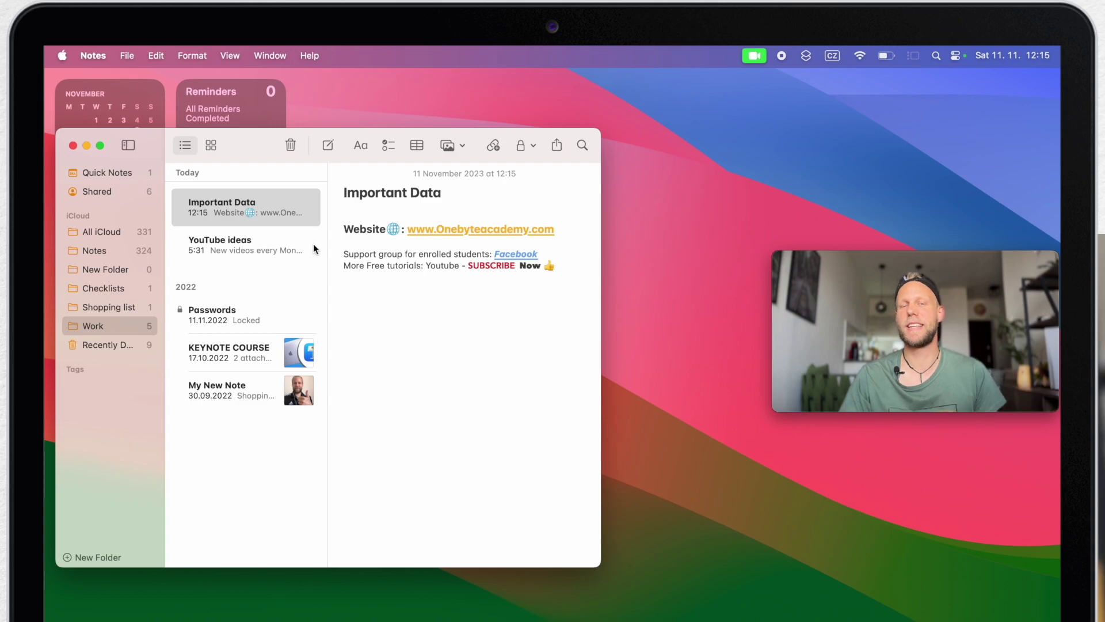
Add two links to the YouTube ideas note below the Important Data text, via Cmd-K and '>>'.
click(249, 244)
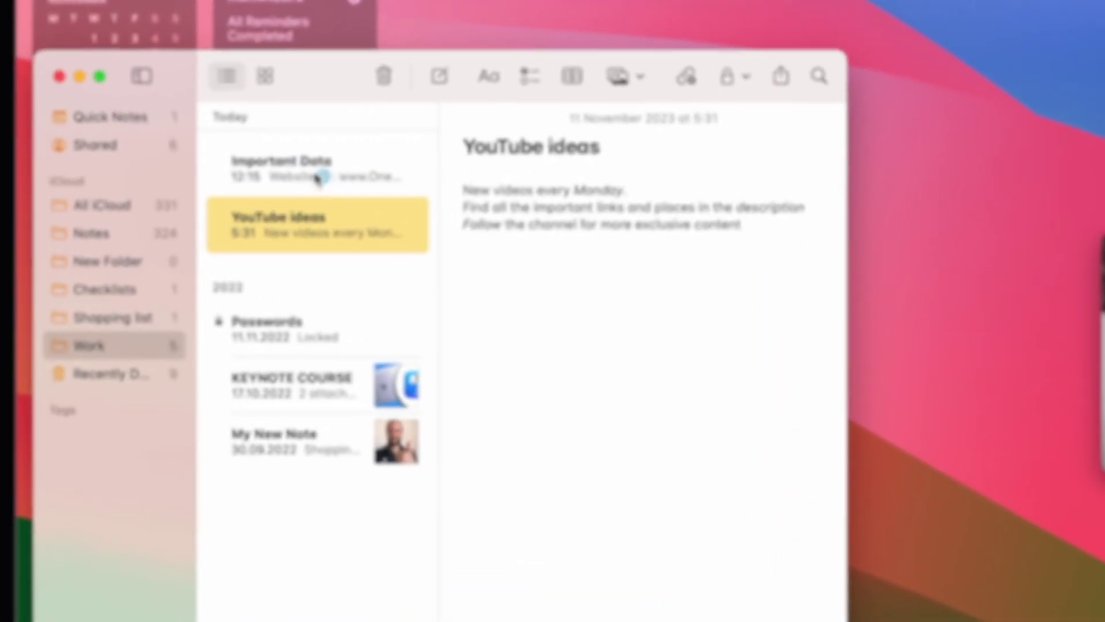
click(217, 207)
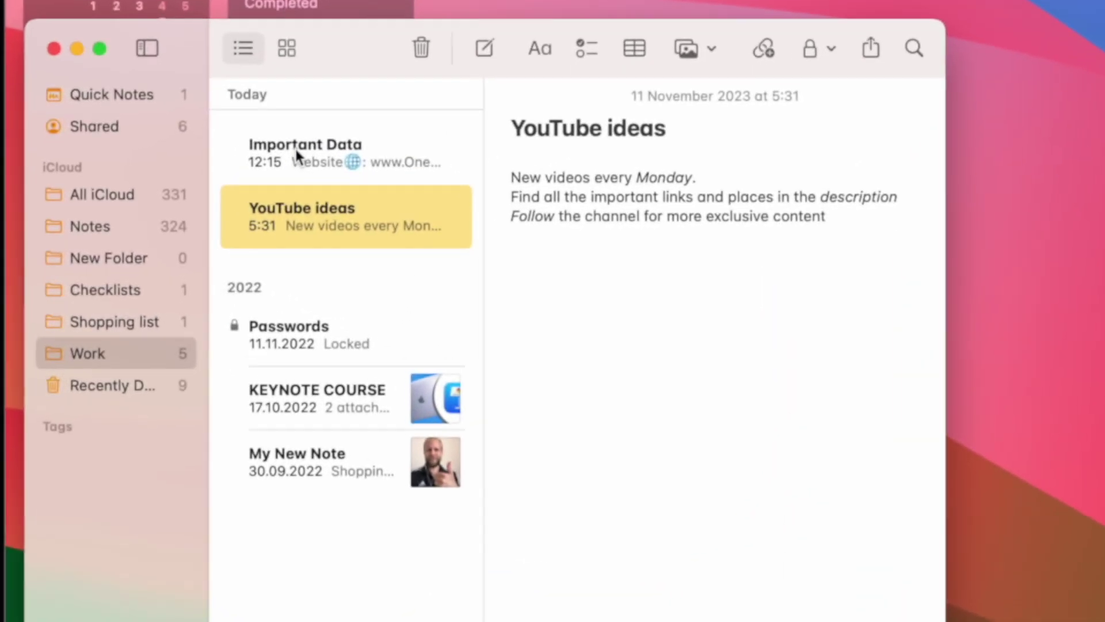
click(558, 298)
key(super+k)
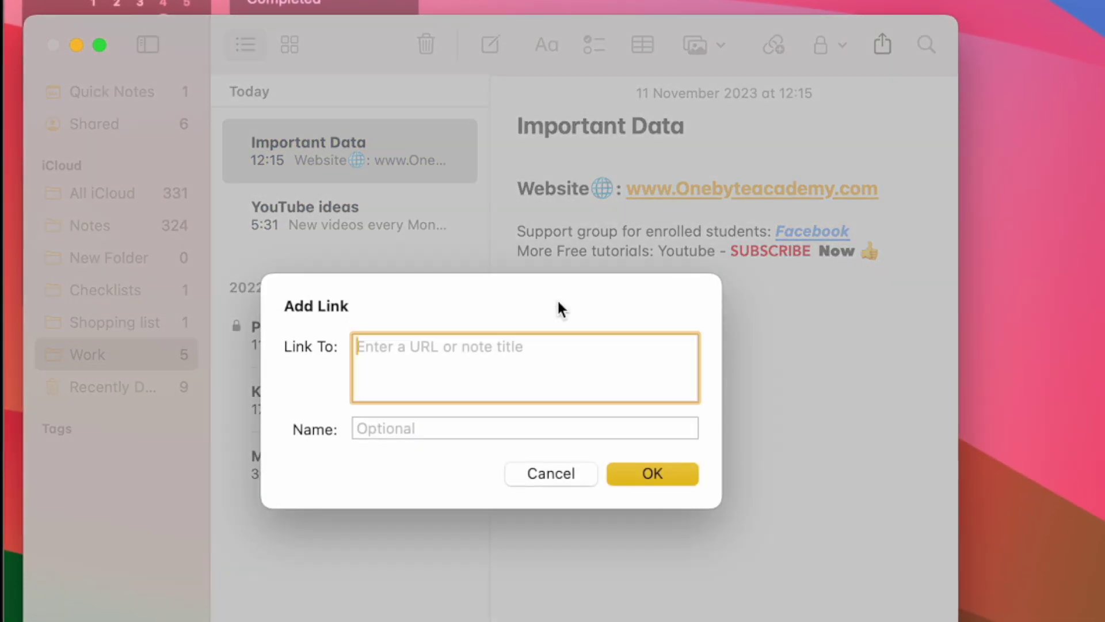
text(youtube)
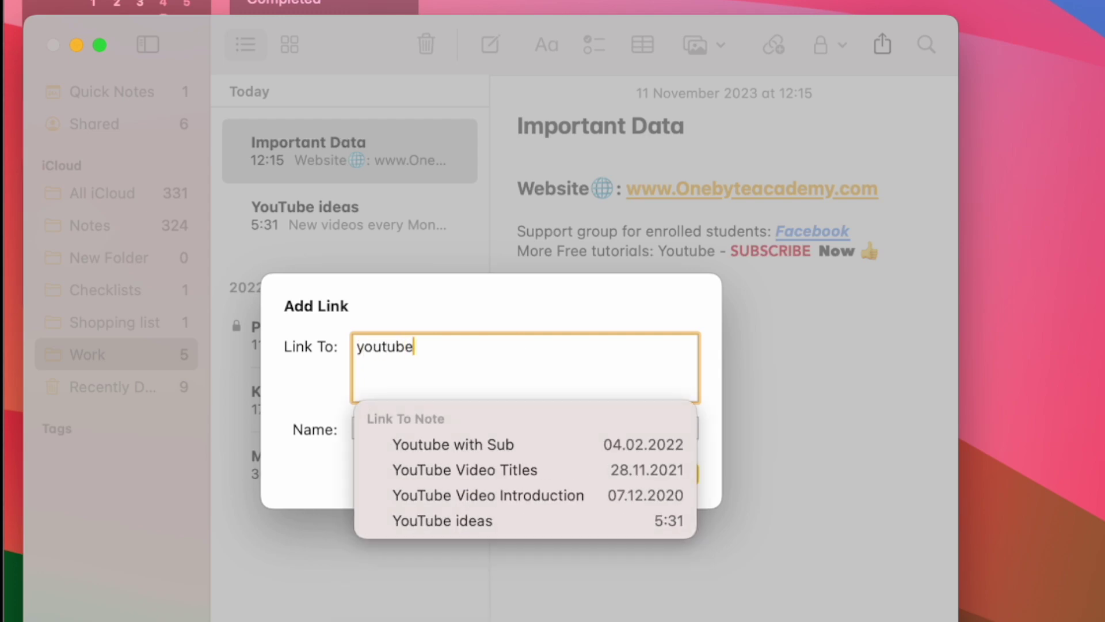
click(505, 520)
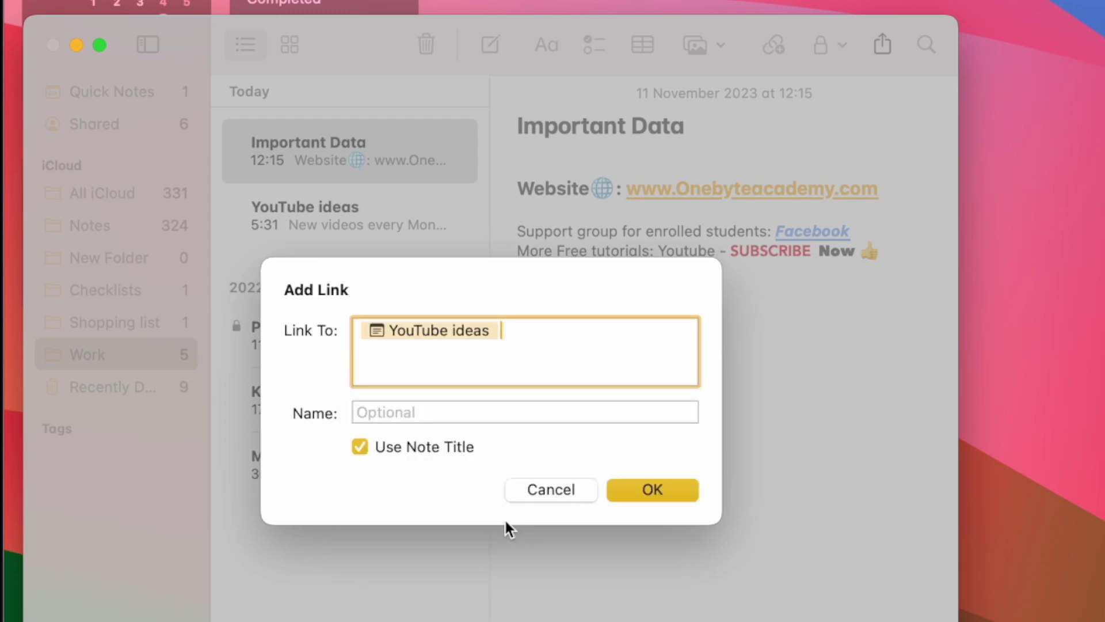
click(639, 490)
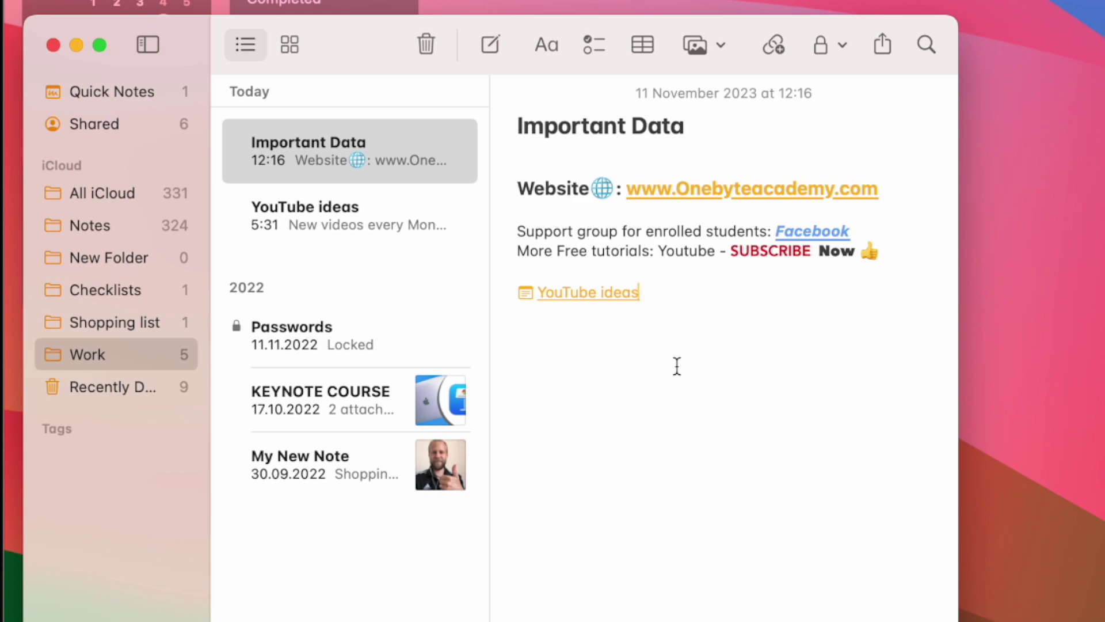
text(>>)
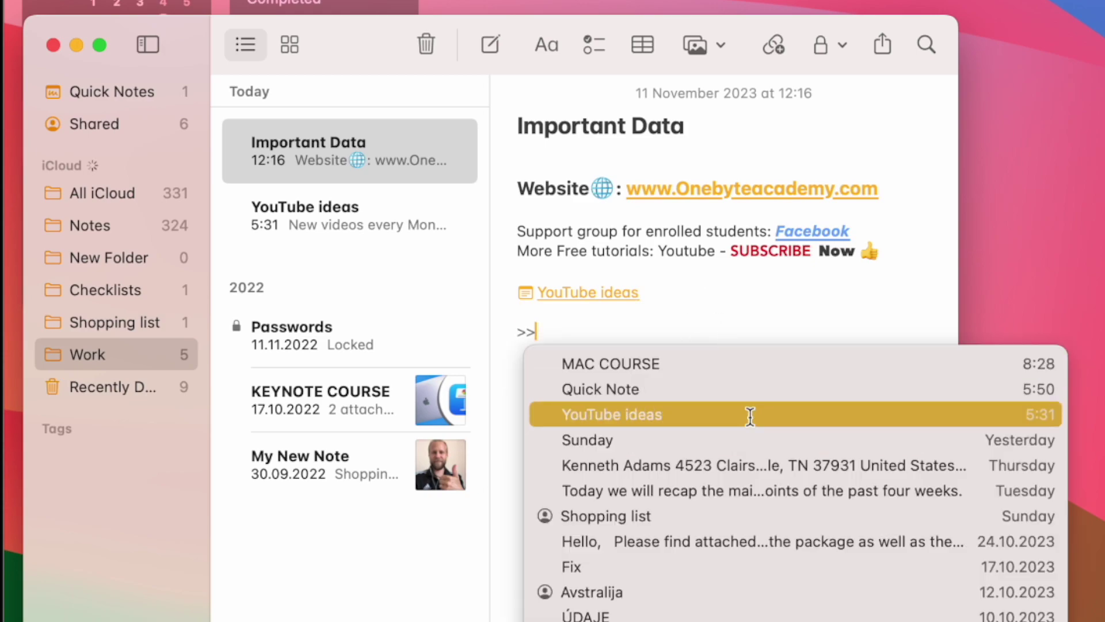
click(748, 414)
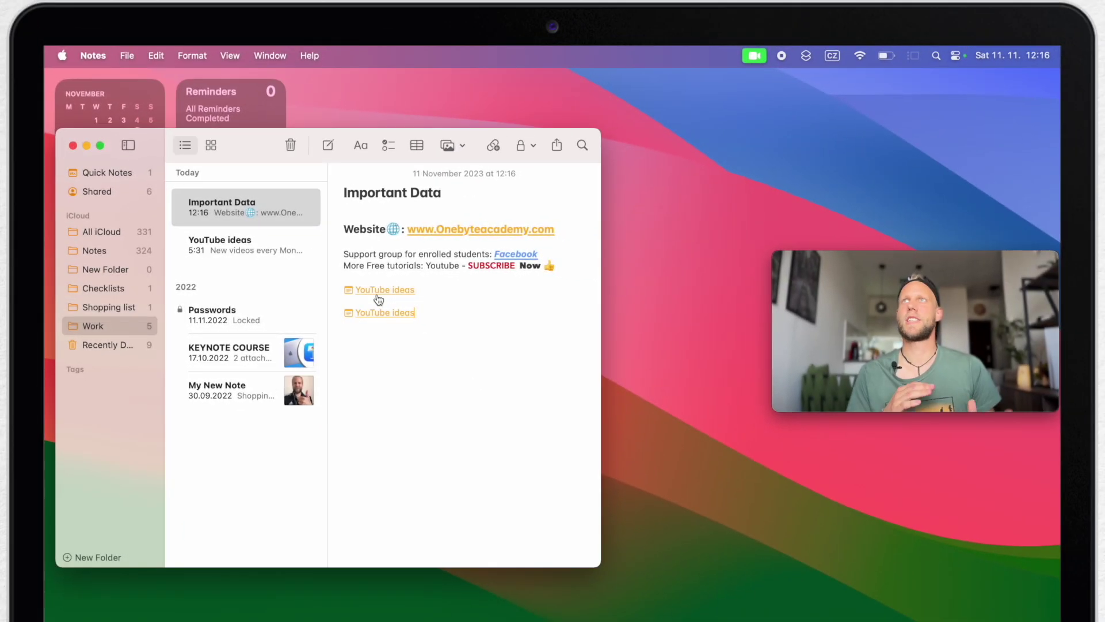
Follow the YouTube ideas link, close Notes, and open the Master your Mac 2024 Quick Note.
click(575, 291)
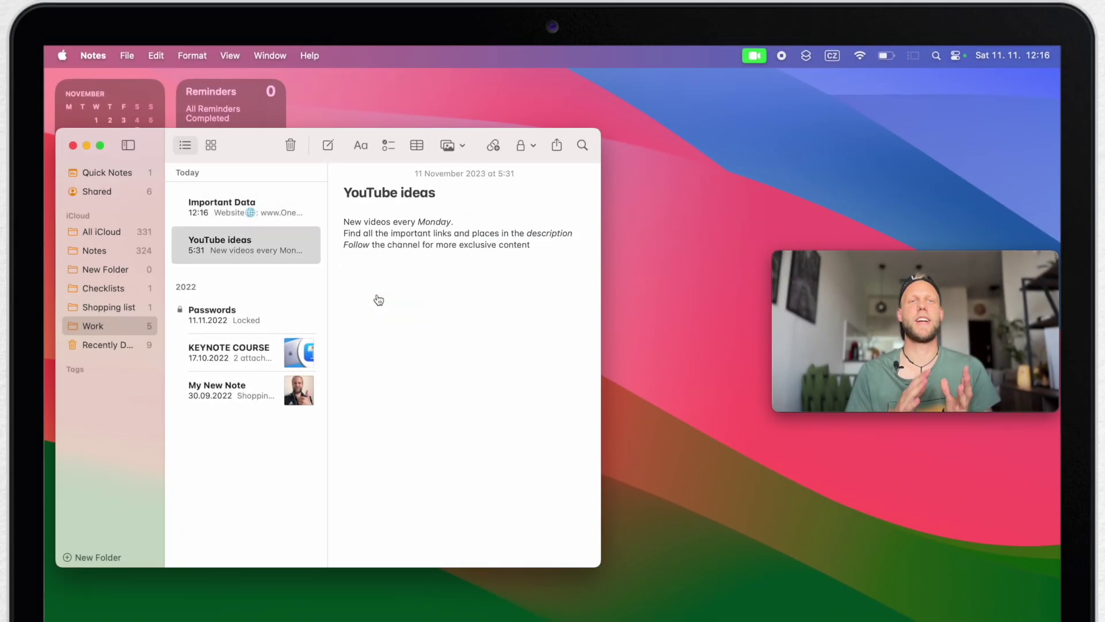
click(74, 145)
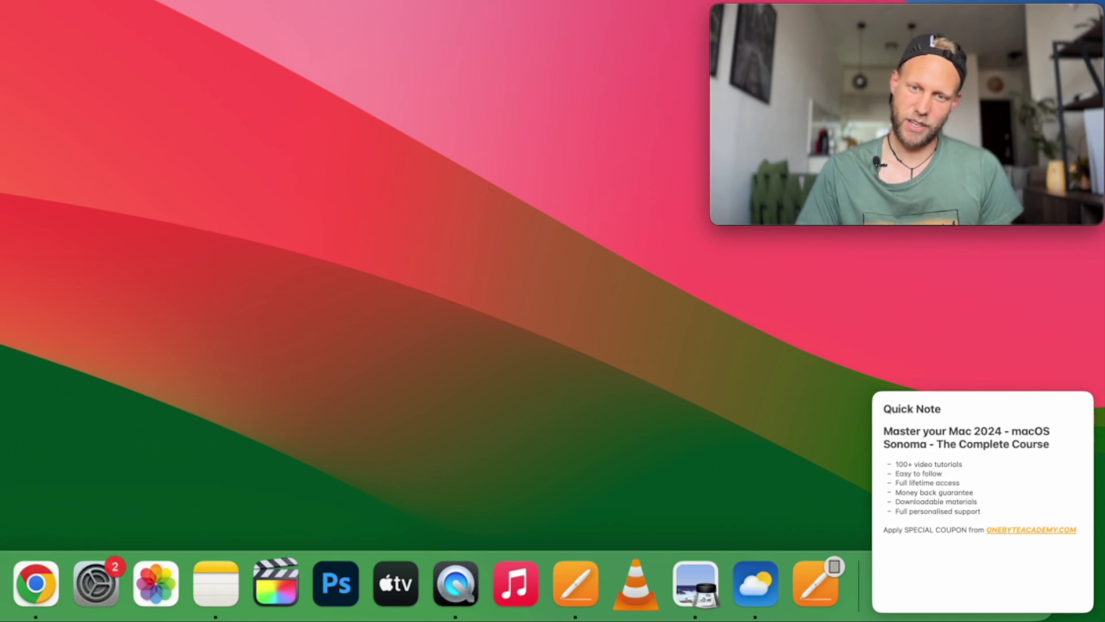
click(1024, 555)
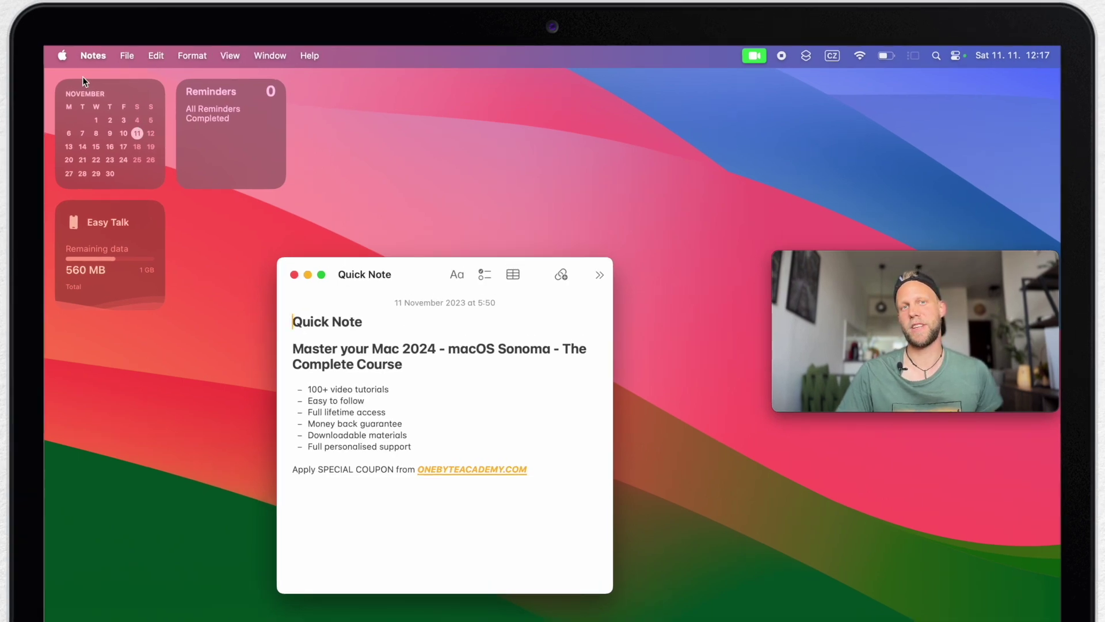
click(89, 56)
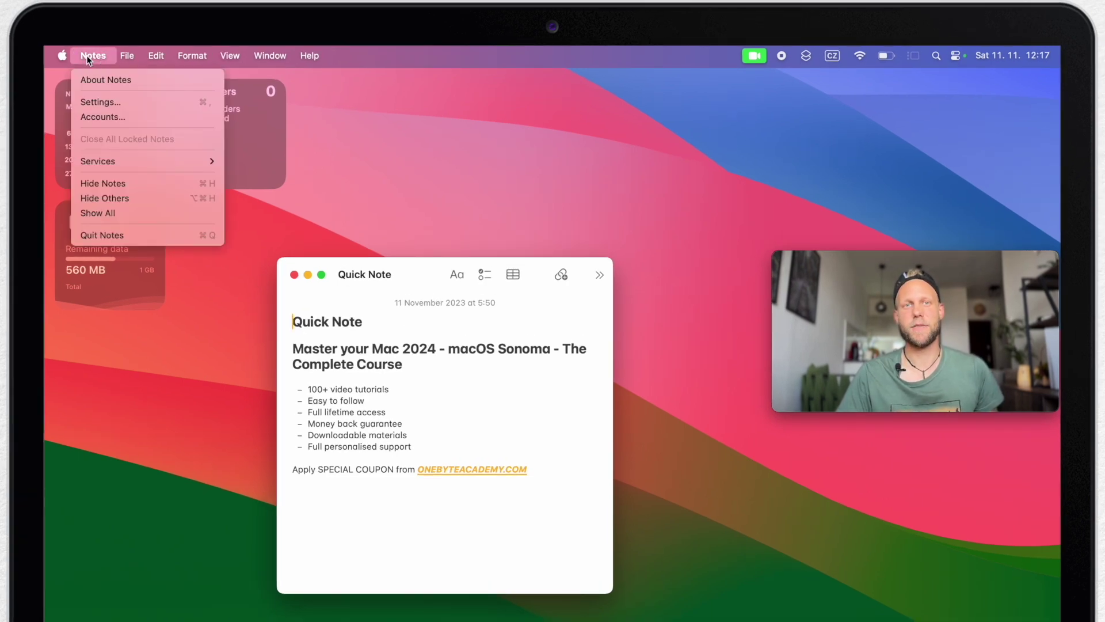
mouse_move(116, 54)
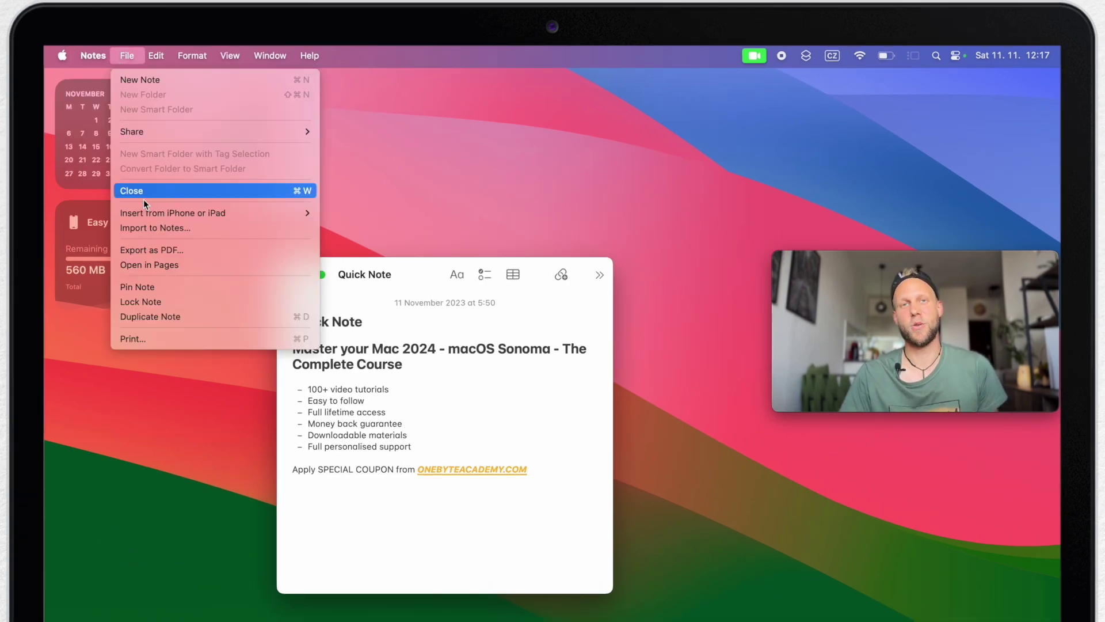
Open the Quick Note in Pages, select part of the heading and the coupon link, then close it and return to Safari.
click(182, 266)
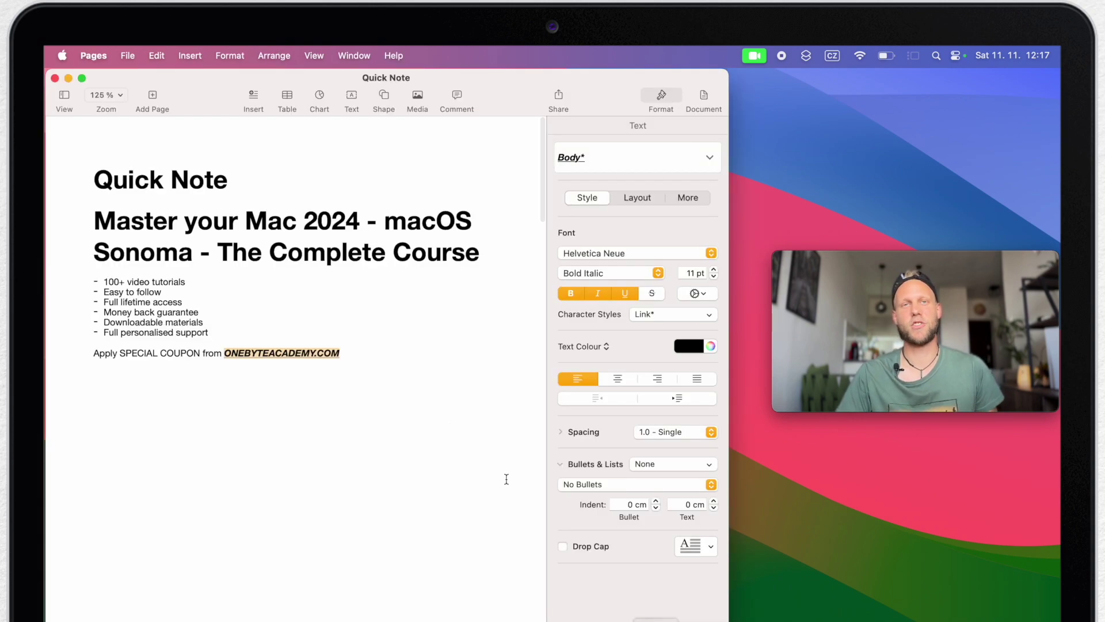
drag(245, 221, 342, 252)
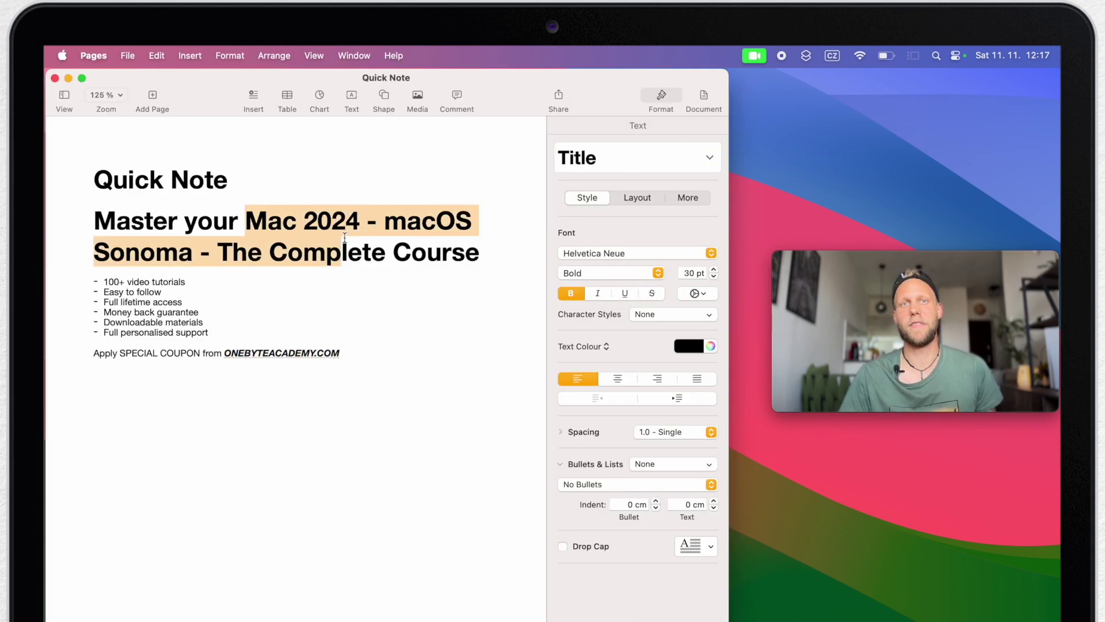
click(236, 356)
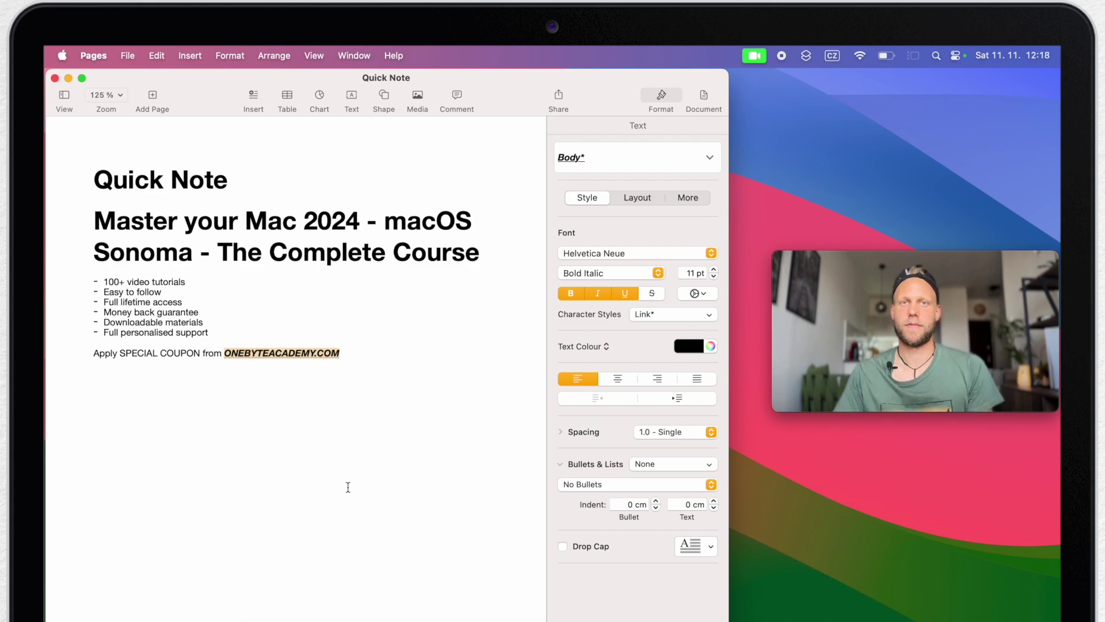
click(55, 78)
key(ctrl+Left)
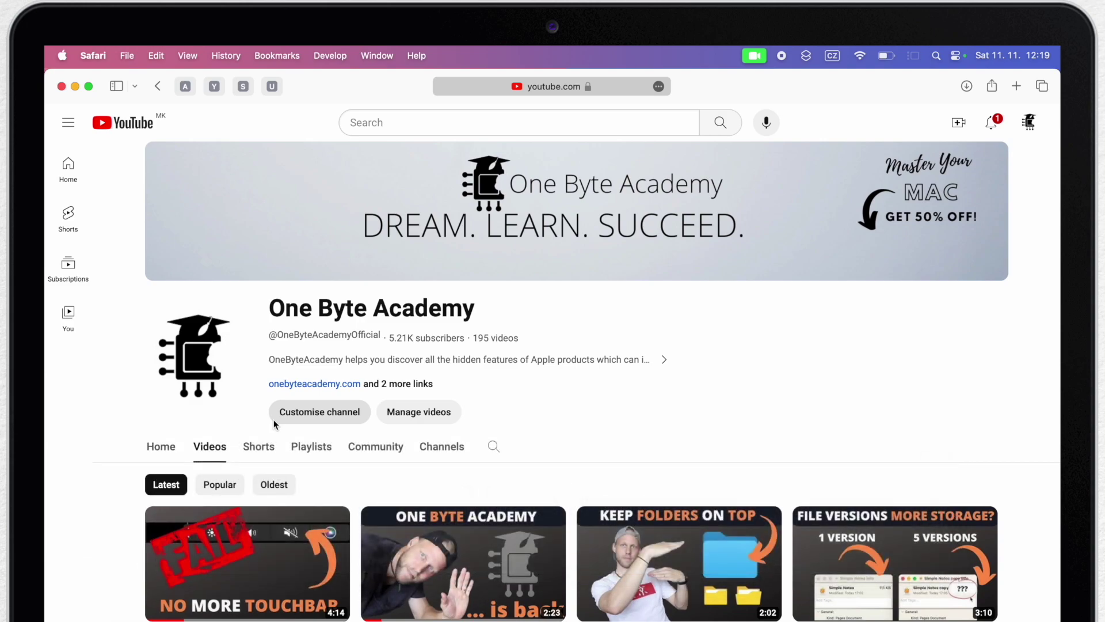
Add YouTube to the Dock as a standalone web app, then quit Safari.
click(127, 57)
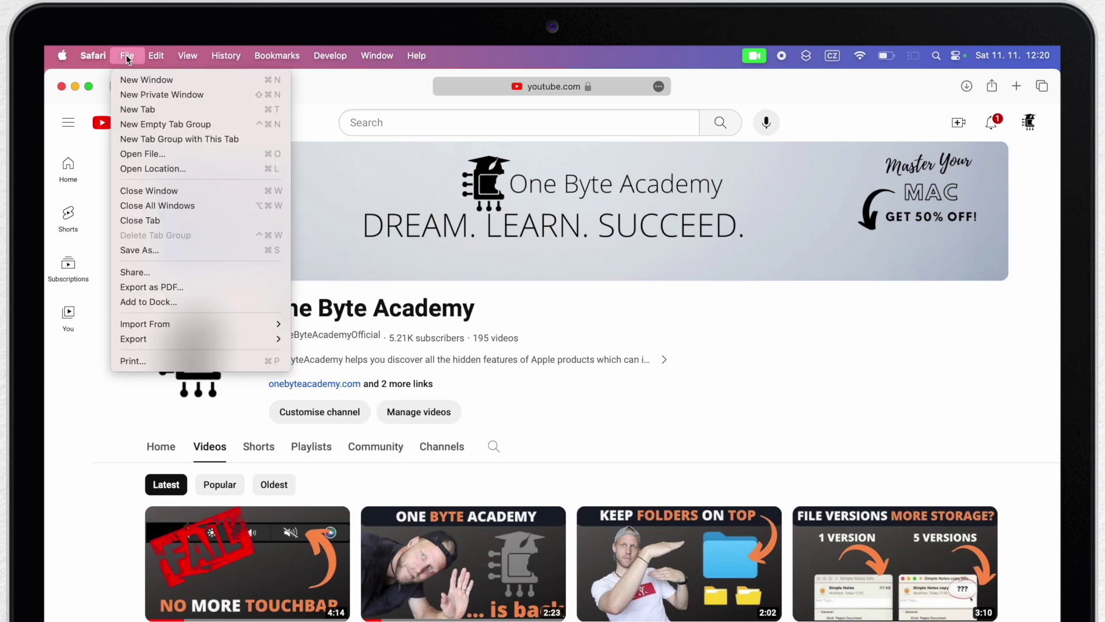
click(151, 300)
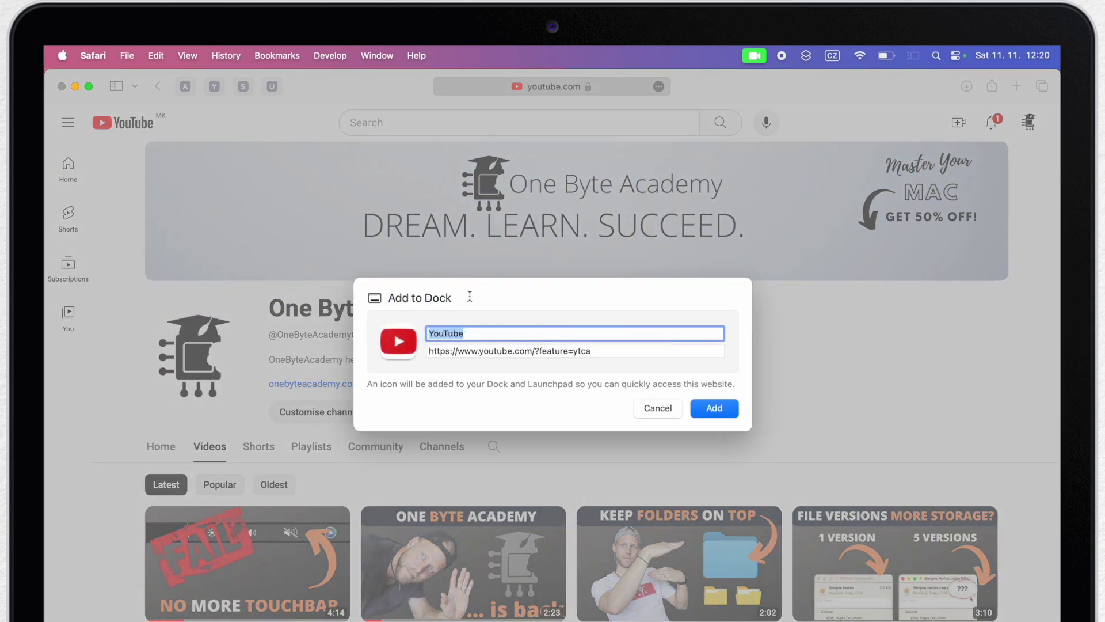
click(724, 409)
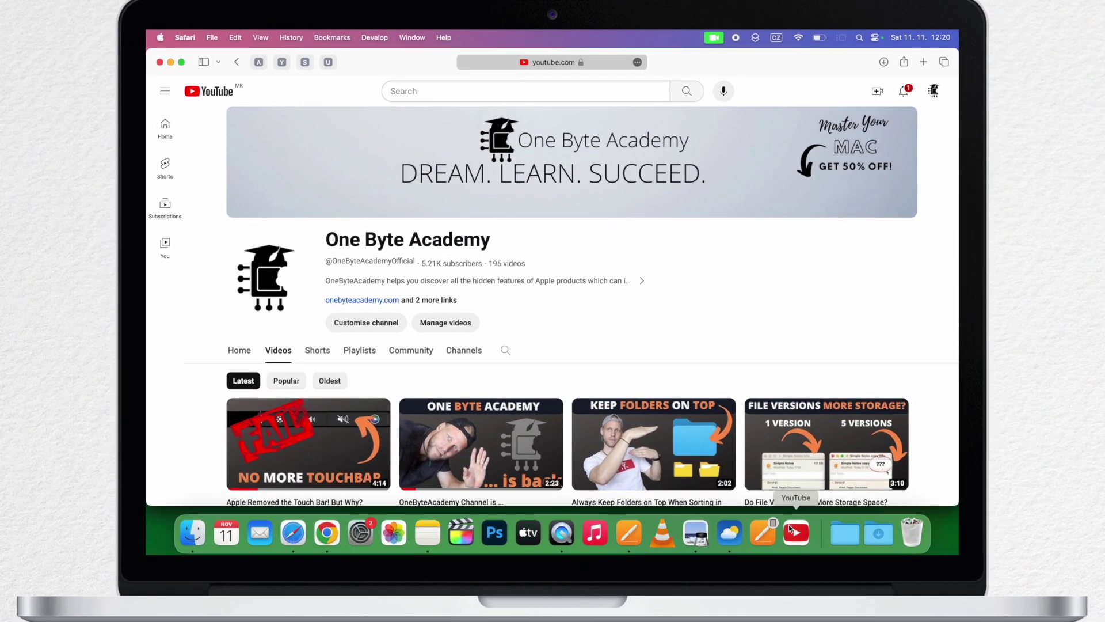
right_click(293, 535)
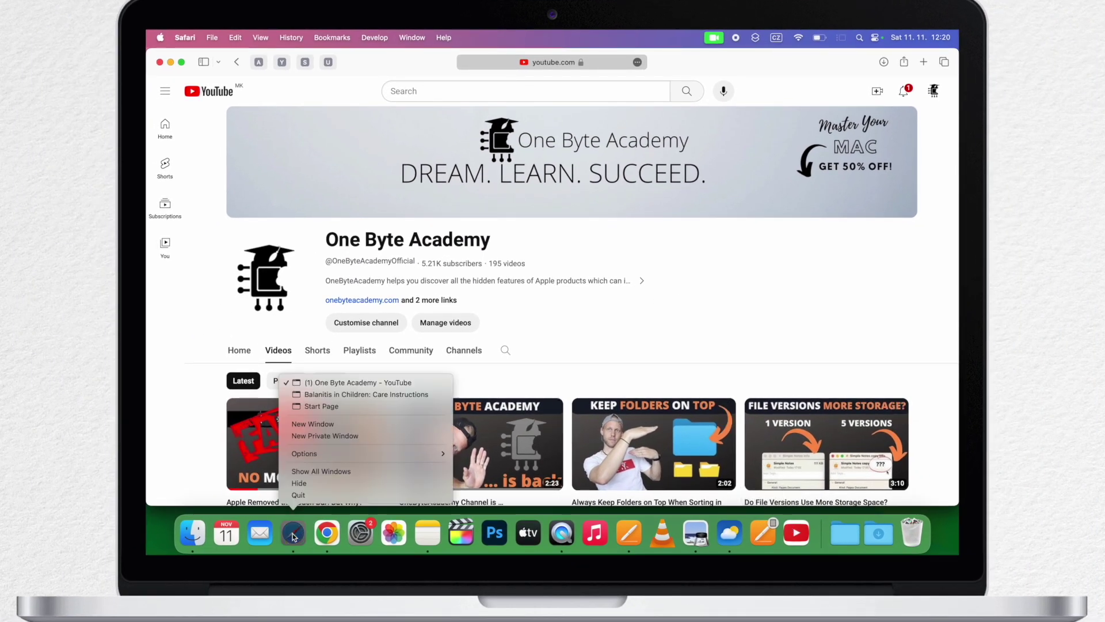
click(299, 495)
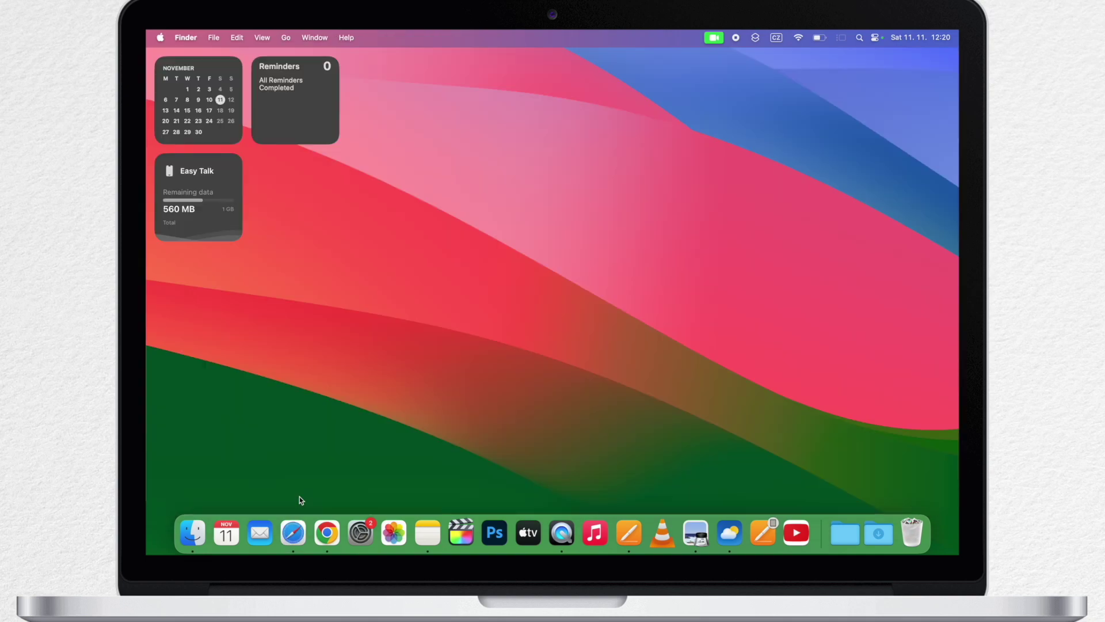
Launch the YouTube web app, then show Animal.jpg's info in Preview (1365 × 2048 JPEG, 468 KB).
click(798, 532)
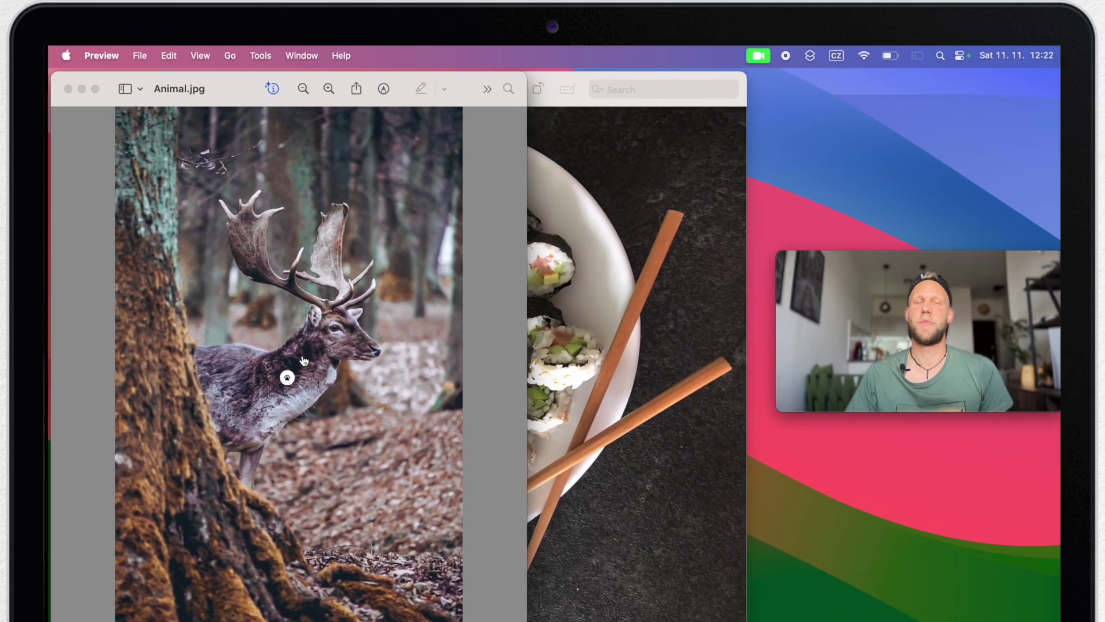
key(super+i)
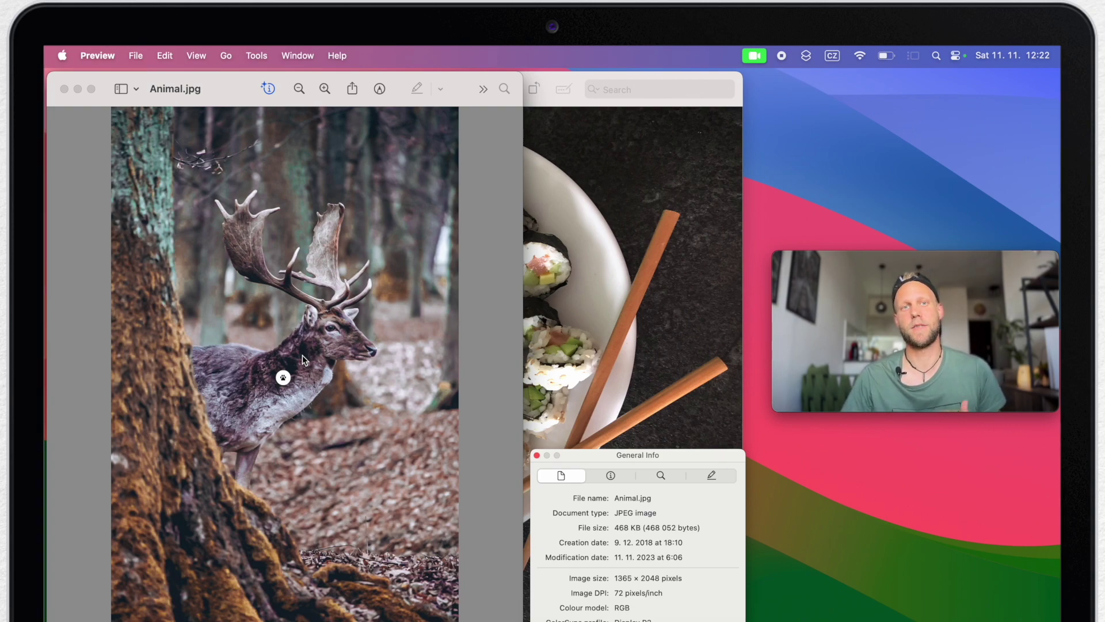
Use Visual Look Up to identify the deer in Animal.jpg and the Belvedere palace in Location.jpg.
click(283, 377)
key(Down)
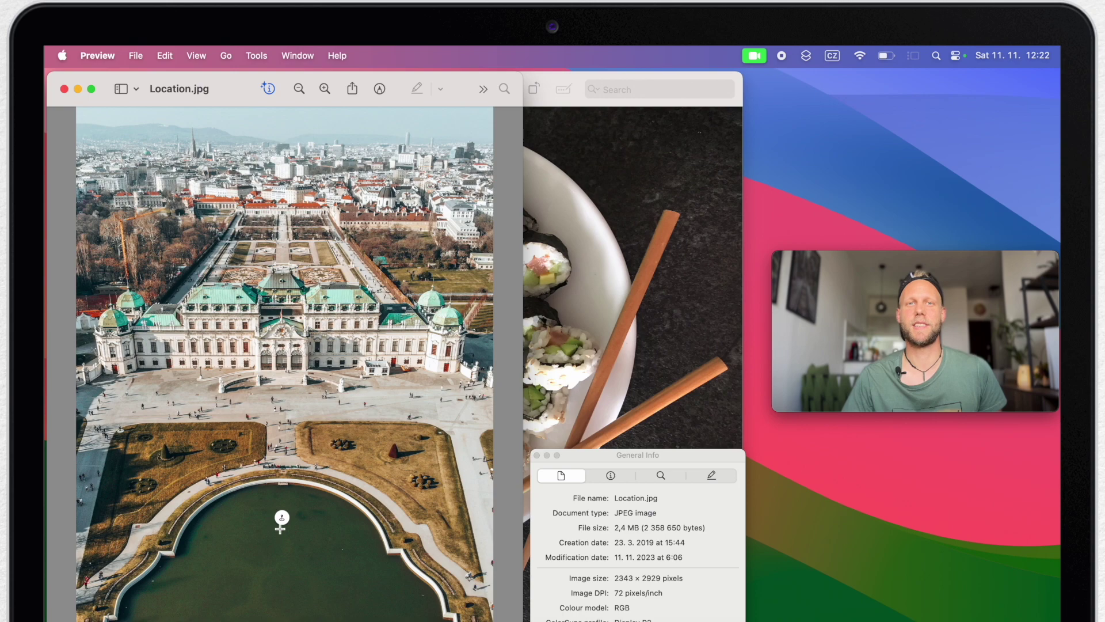
click(282, 517)
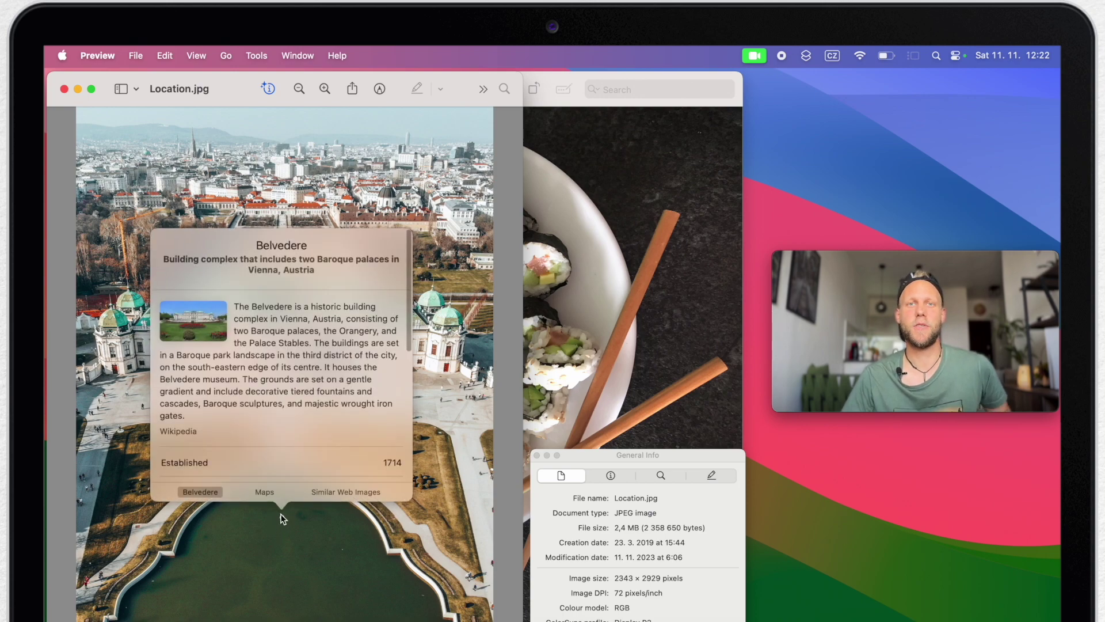
Look up sushi recipes in Food.jpeg, then dismiss the results and close the image.
key(Down)
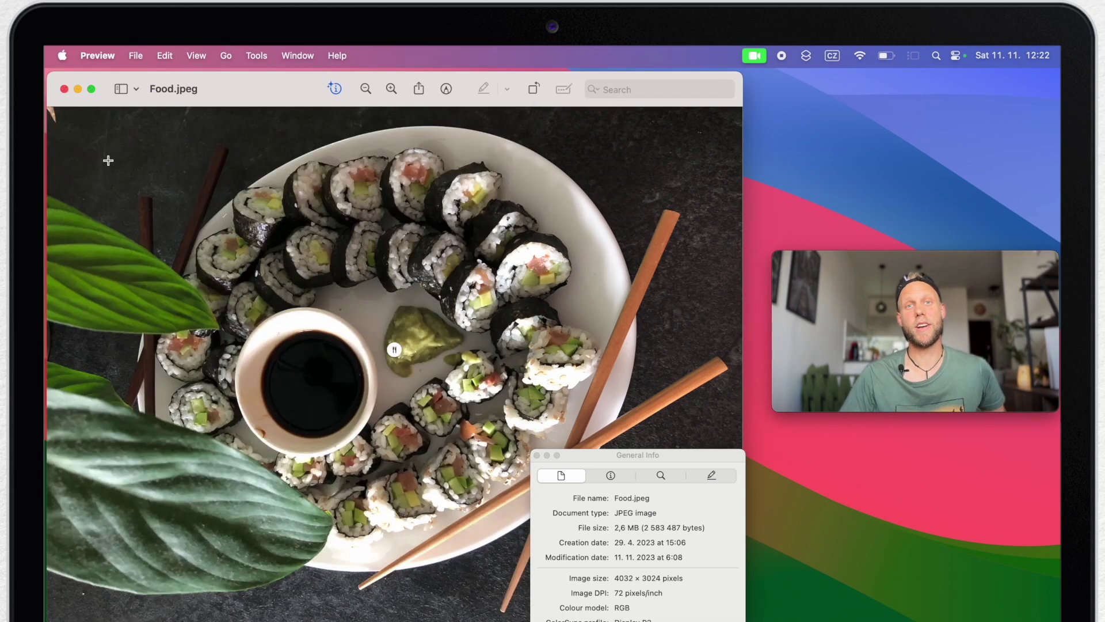
click(394, 353)
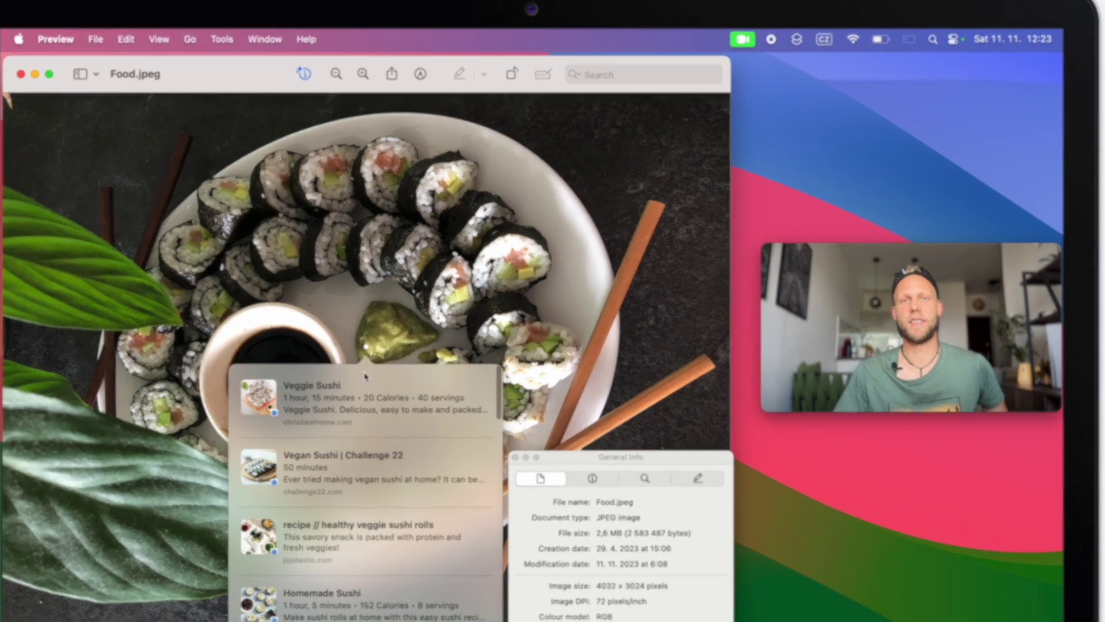
scroll(357, 403, down, 5)
scroll(380, 518, up, 5)
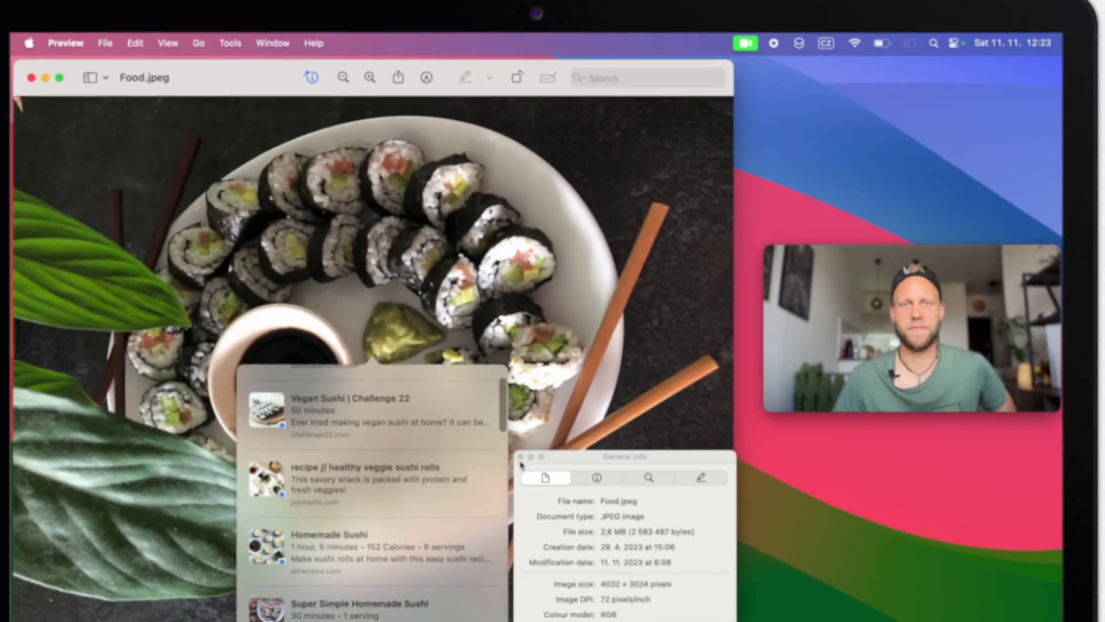
click(534, 455)
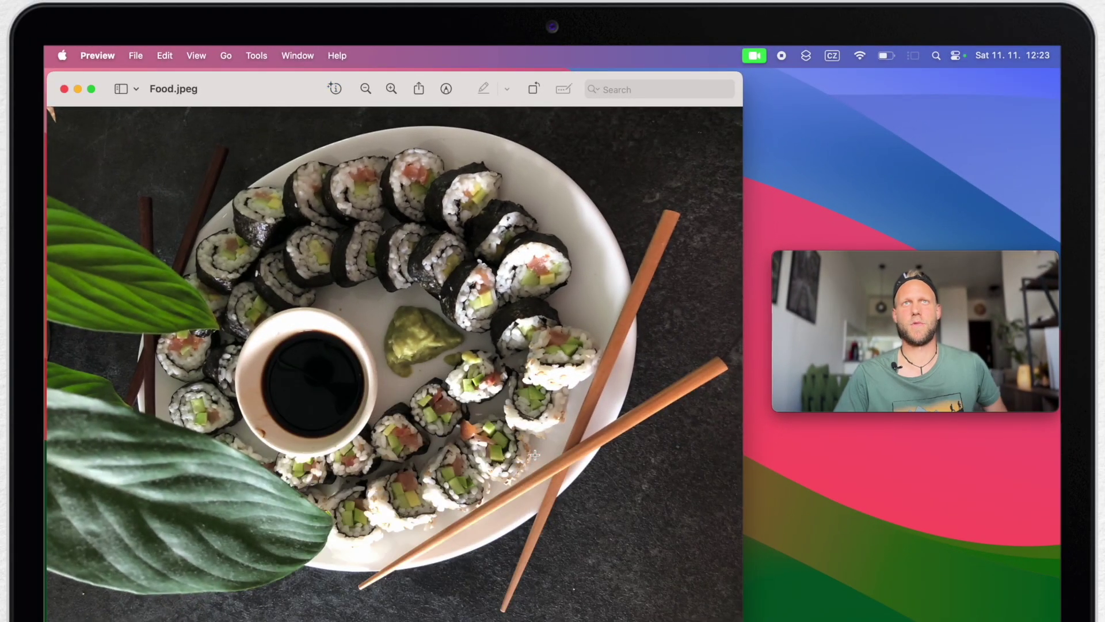
click(64, 88)
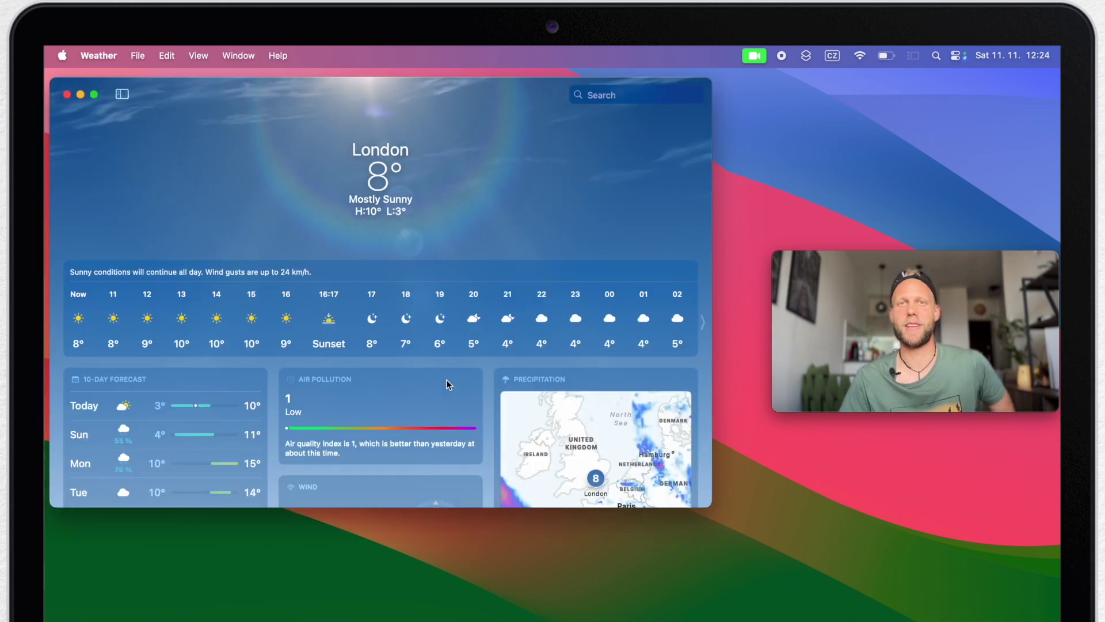
Show London's wind map zoomed into southern England, then view the moon phase details.
click(580, 391)
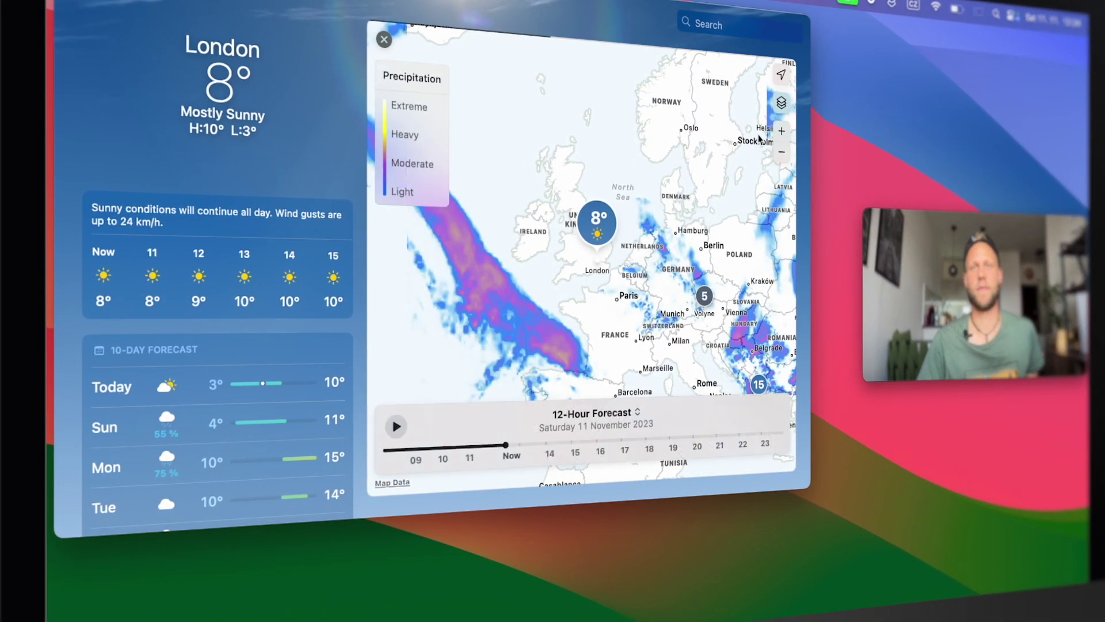
click(778, 104)
click(812, 183)
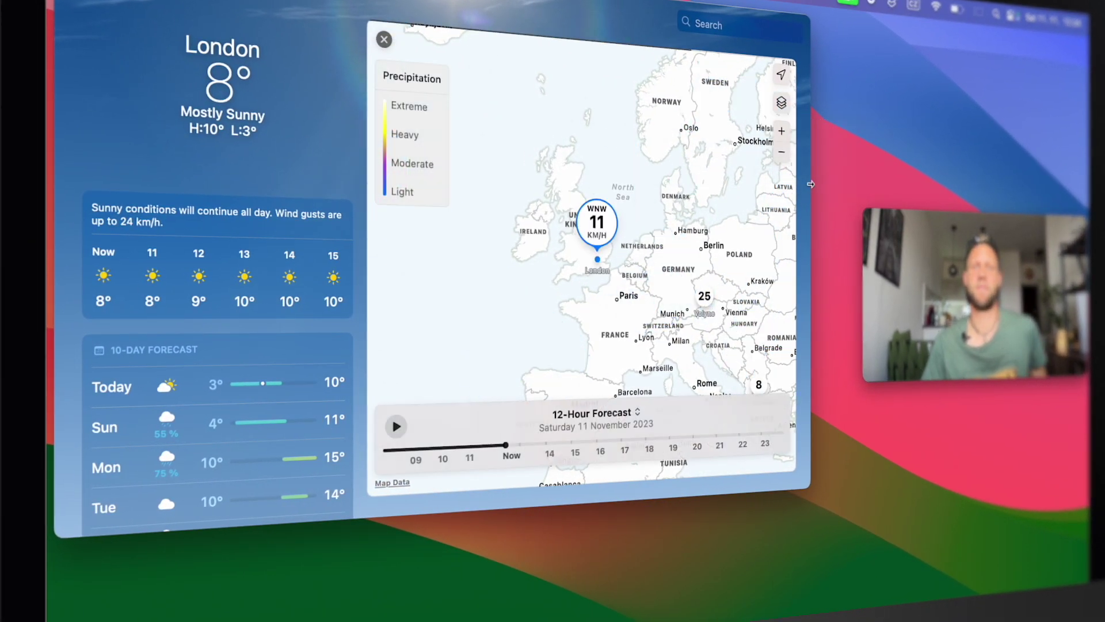
click(782, 136)
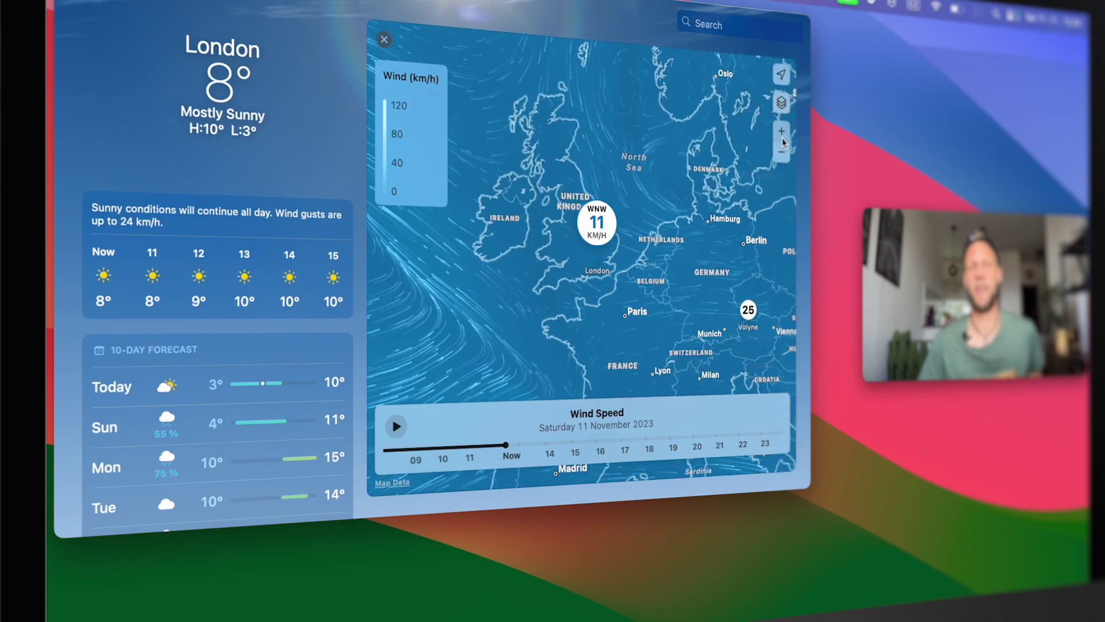
click(783, 136)
click(782, 136)
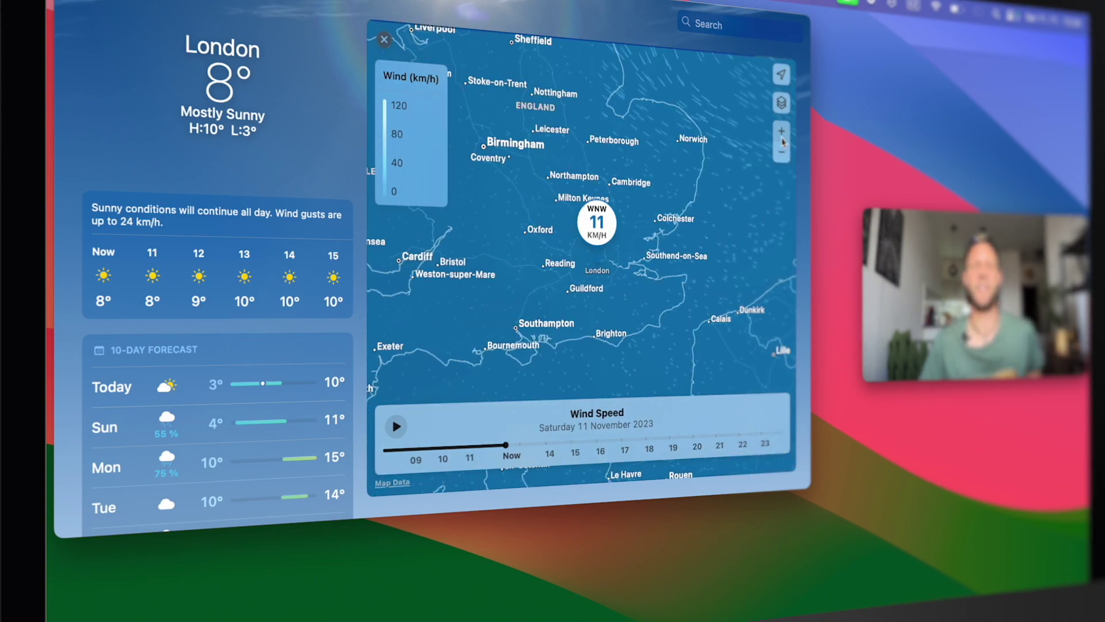
scroll(236, 331, down, 10)
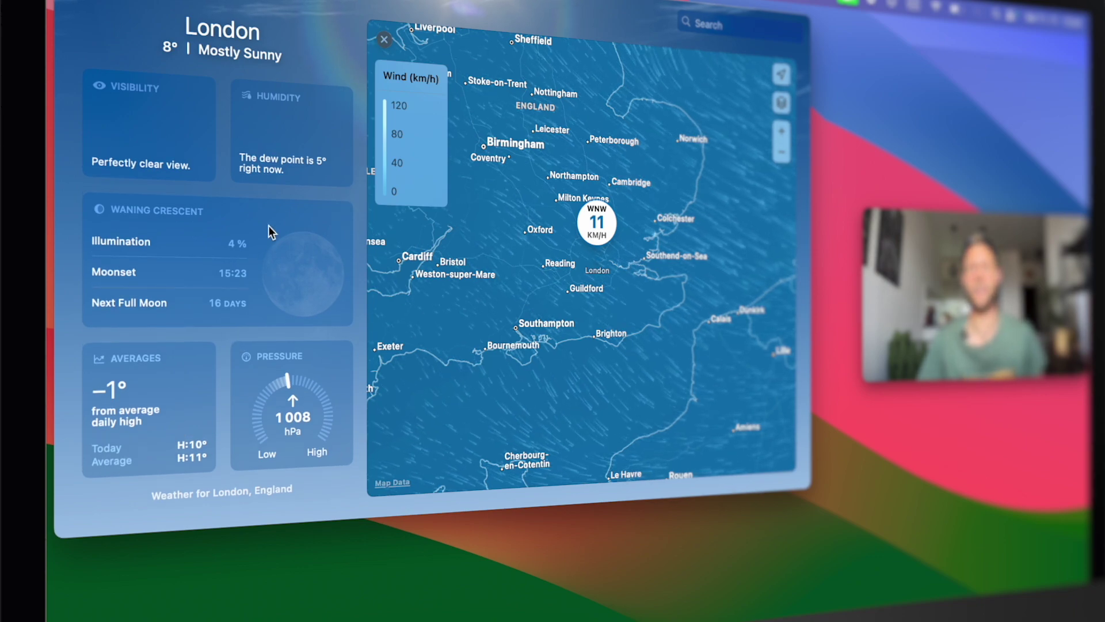
click(269, 226)
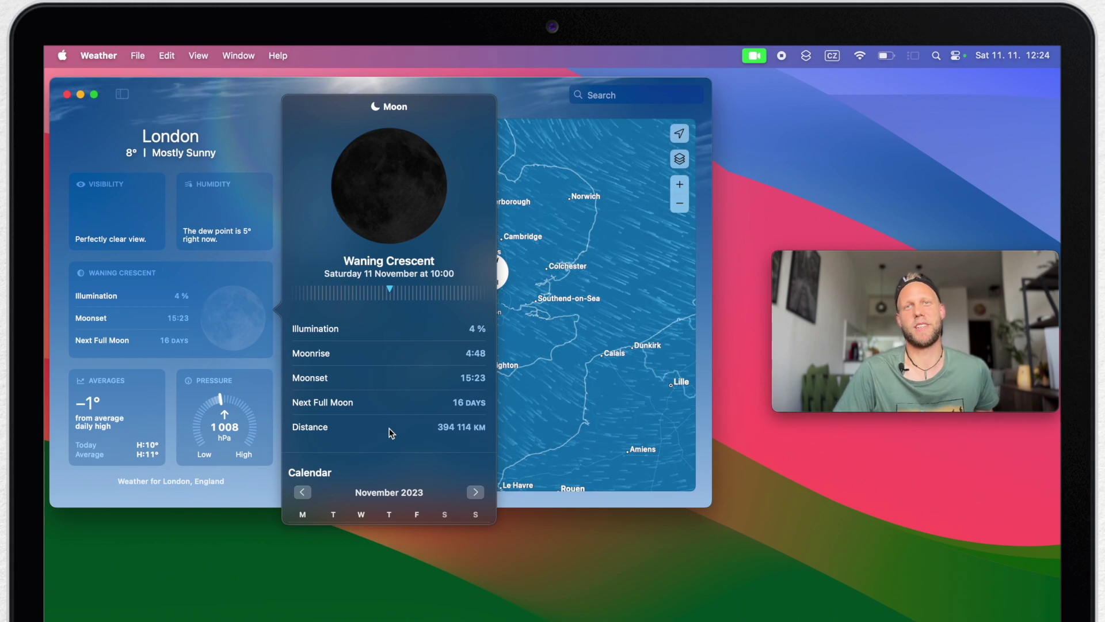
Close Weather, then move the Movie Recording window higher and enlarge it to fill most of the screen.
click(66, 97)
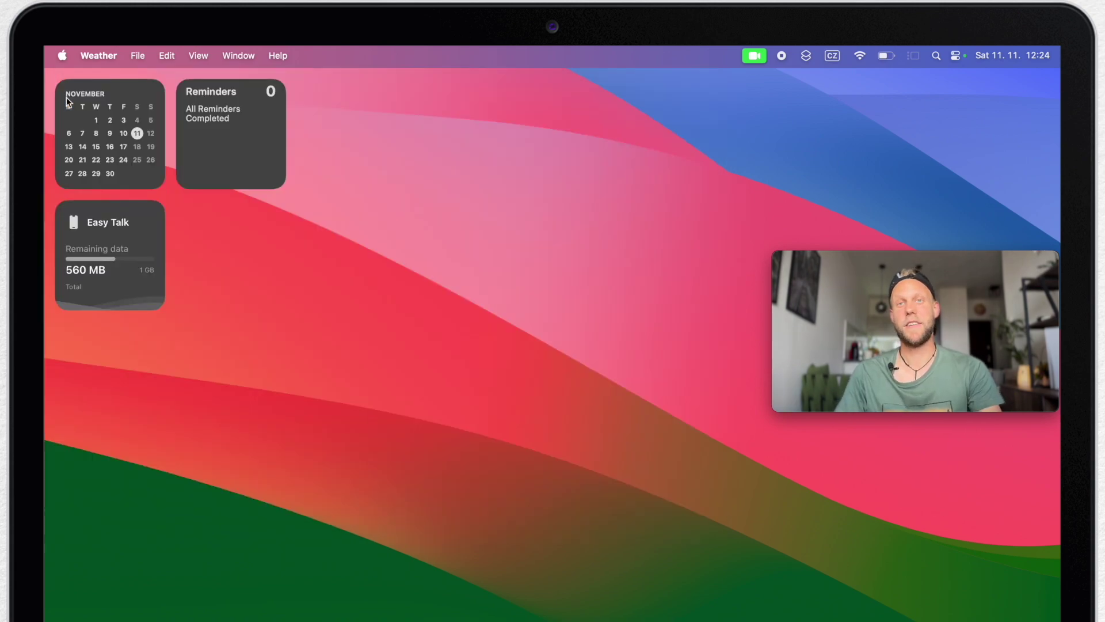
drag(846, 262, 829, 102)
drag(755, 249, 45, 582)
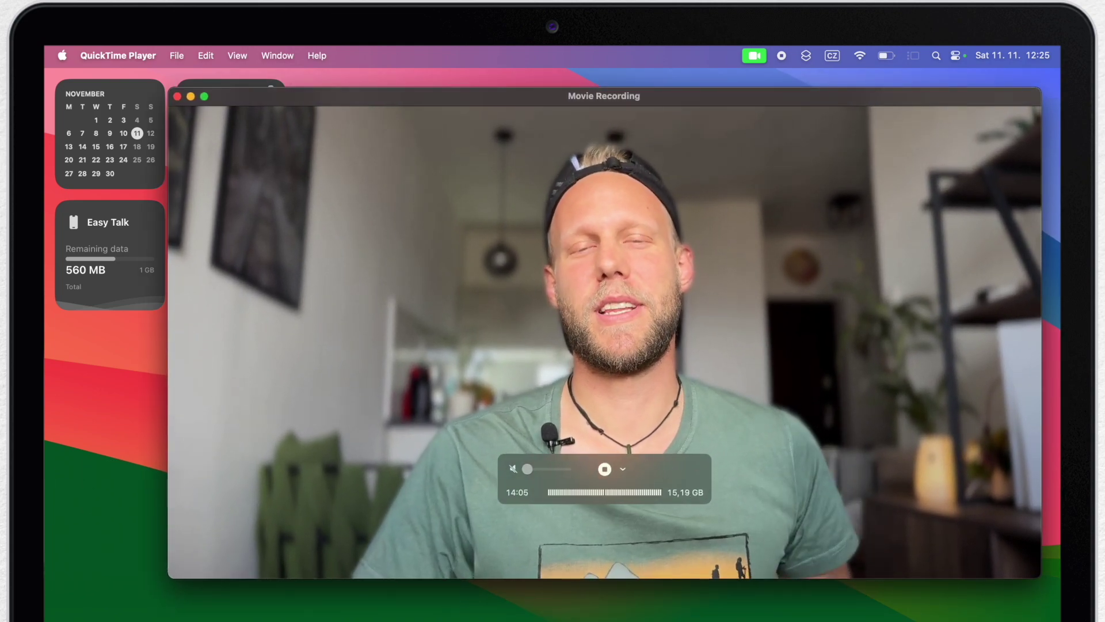